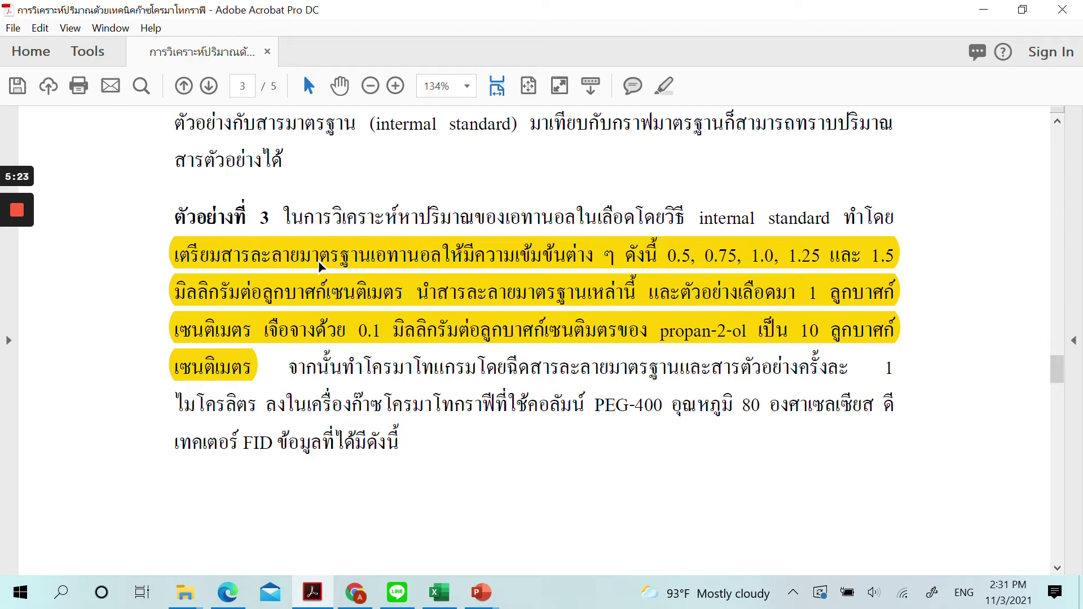
Examine the integrator counts for the ethanol standards and the blood sample in the table on page 4.
scroll(320, 267, down, 10)
scroll(293, 255, down, 3)
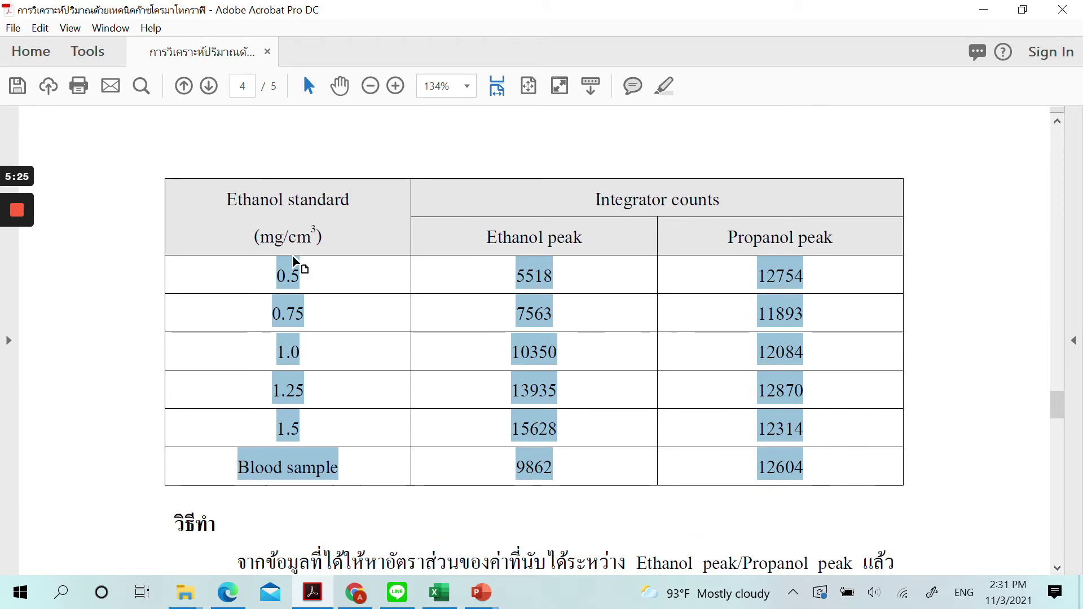
drag(315, 237, 355, 288)
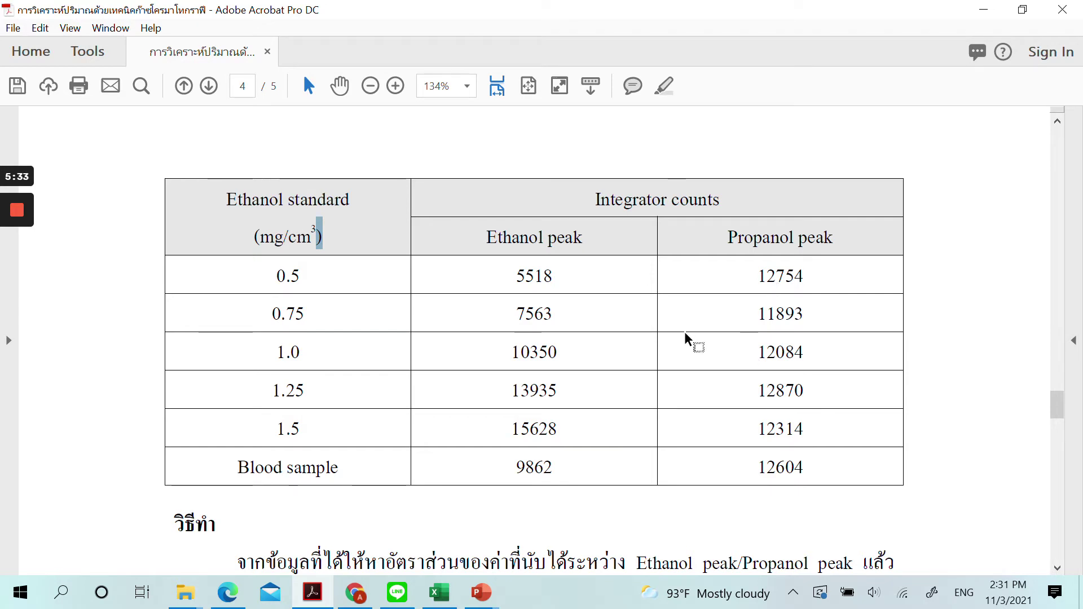
click(518, 277)
drag(520, 282, 561, 275)
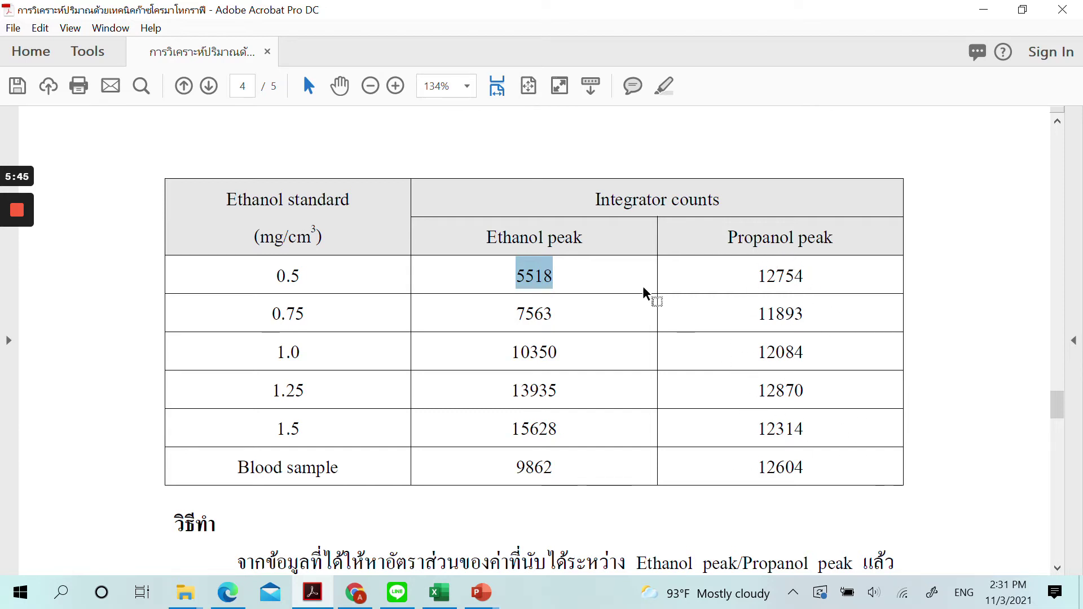
drag(275, 279, 797, 423)
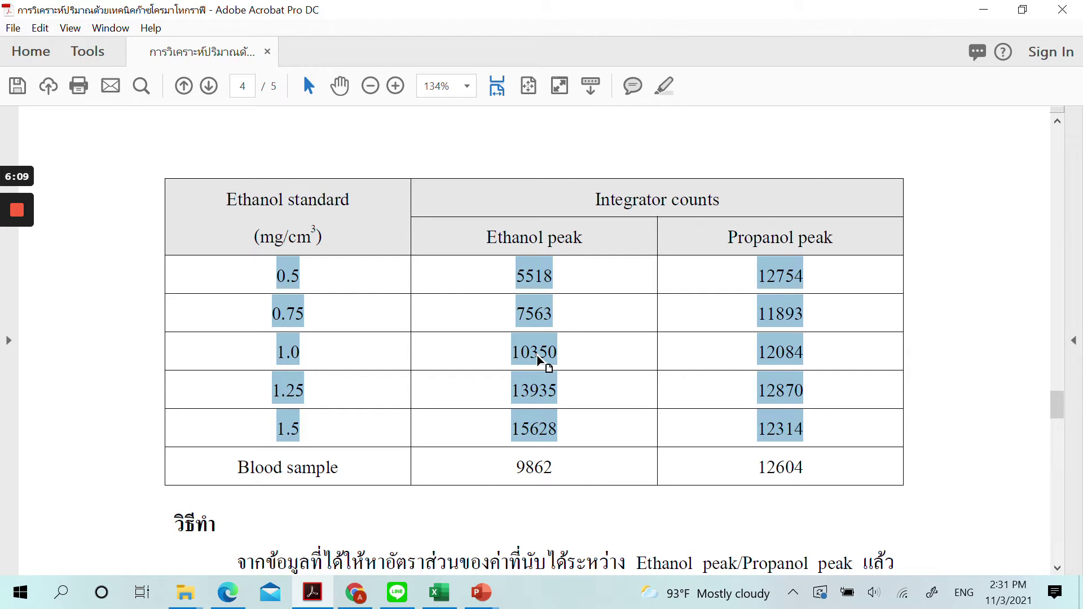
drag(238, 467, 832, 507)
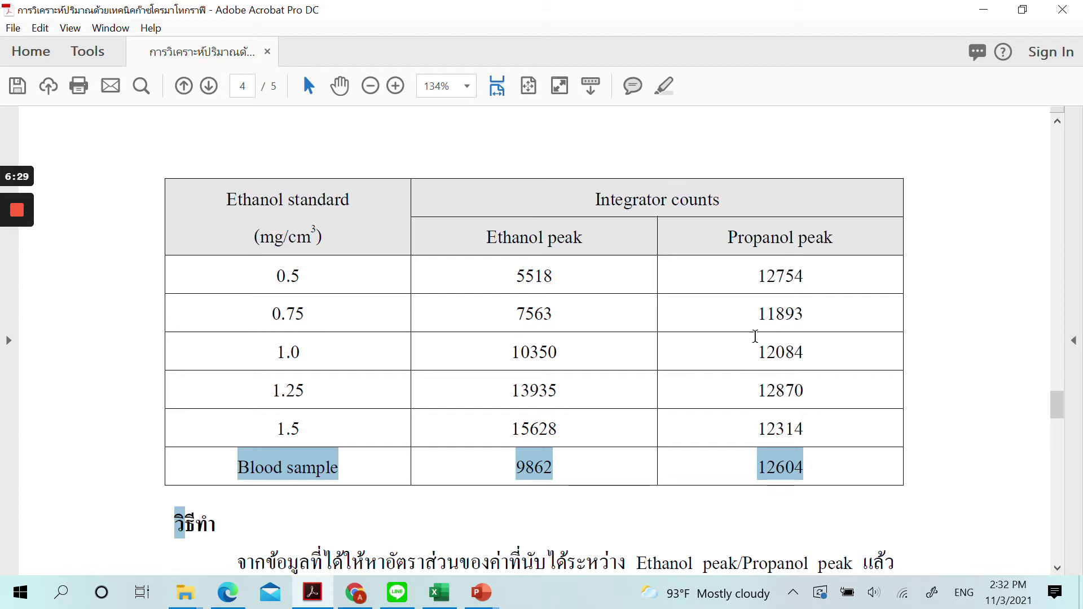
Switch to the Excel workbook and enter the header "Peak ratio" in cell H3.
click(457, 591)
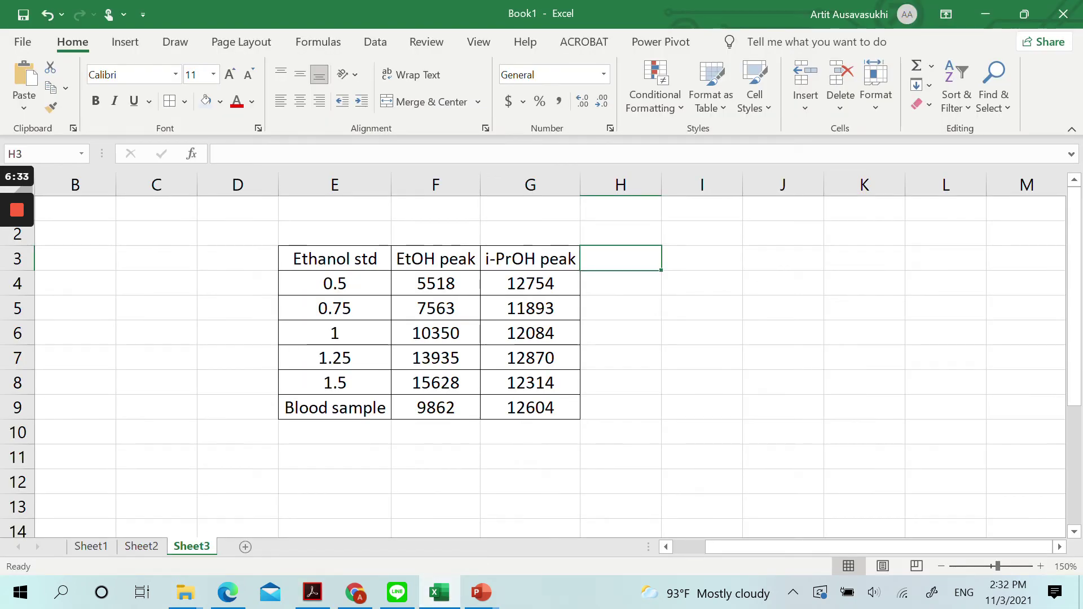
click(616, 285)
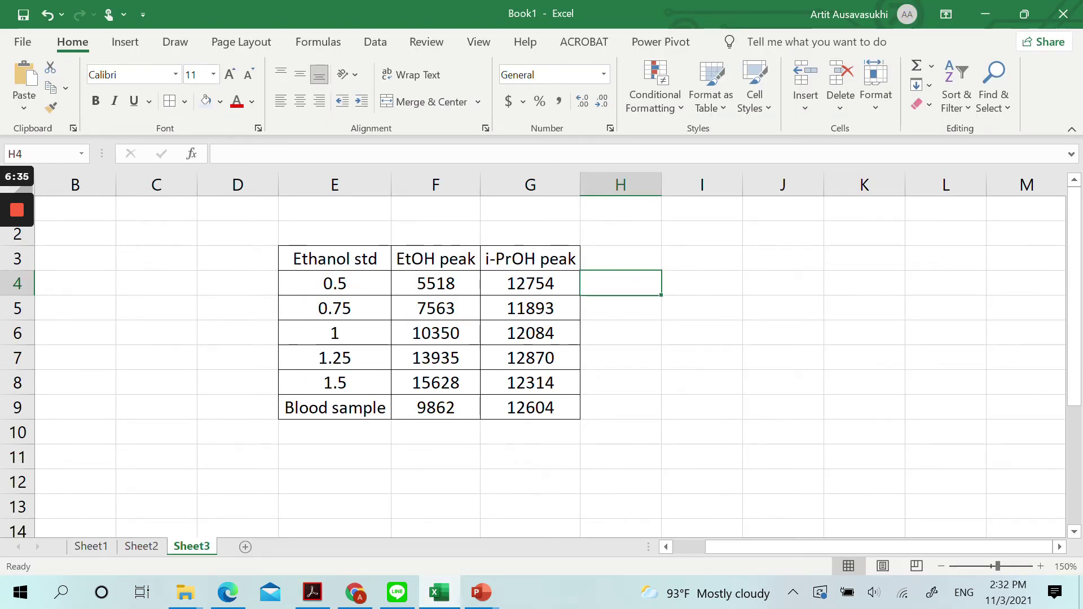
click(620, 258)
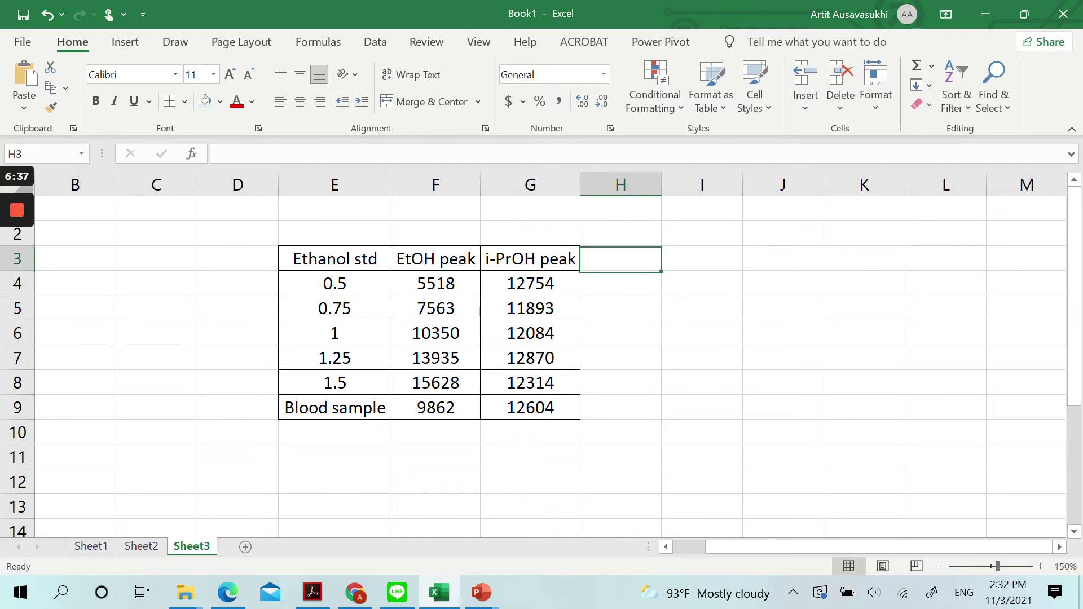
text(Pe)
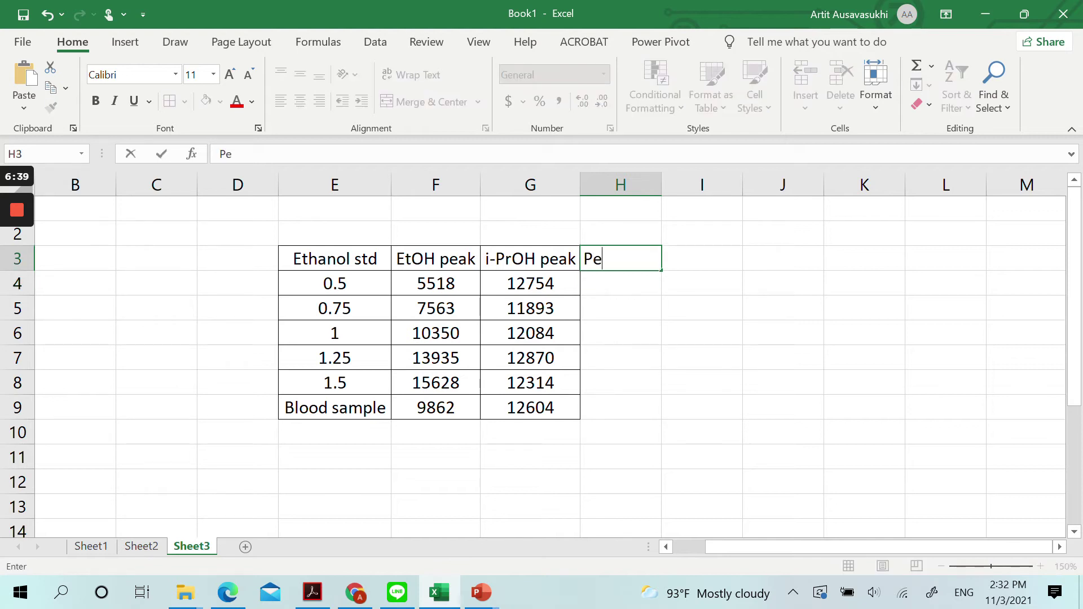
text(ak ratio)
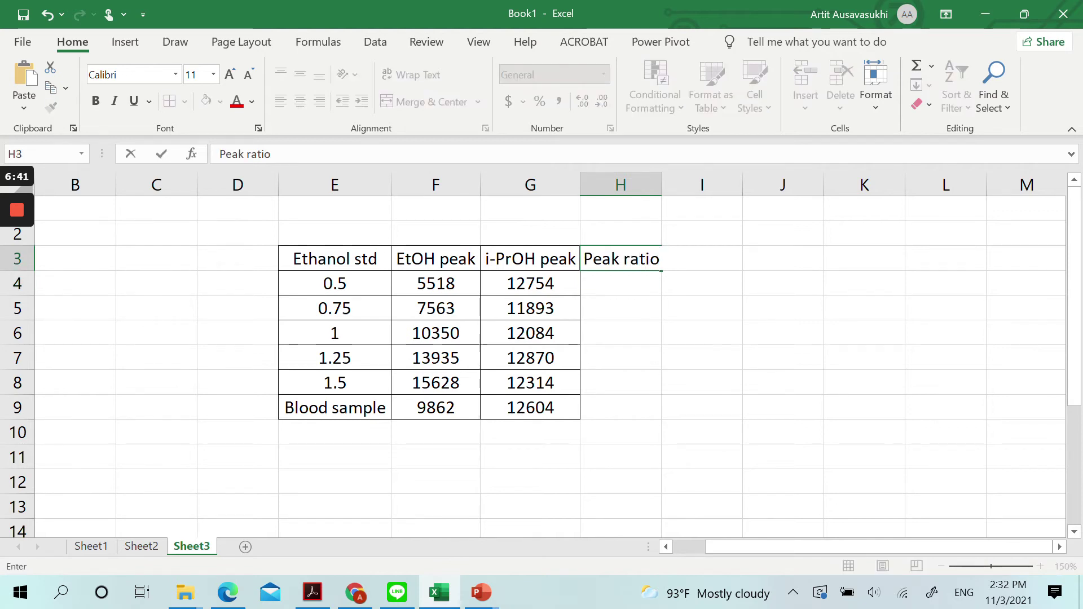
key(Return)
Calculate the first peak ratio in H4 with the formula =F4/G4.
text(=)
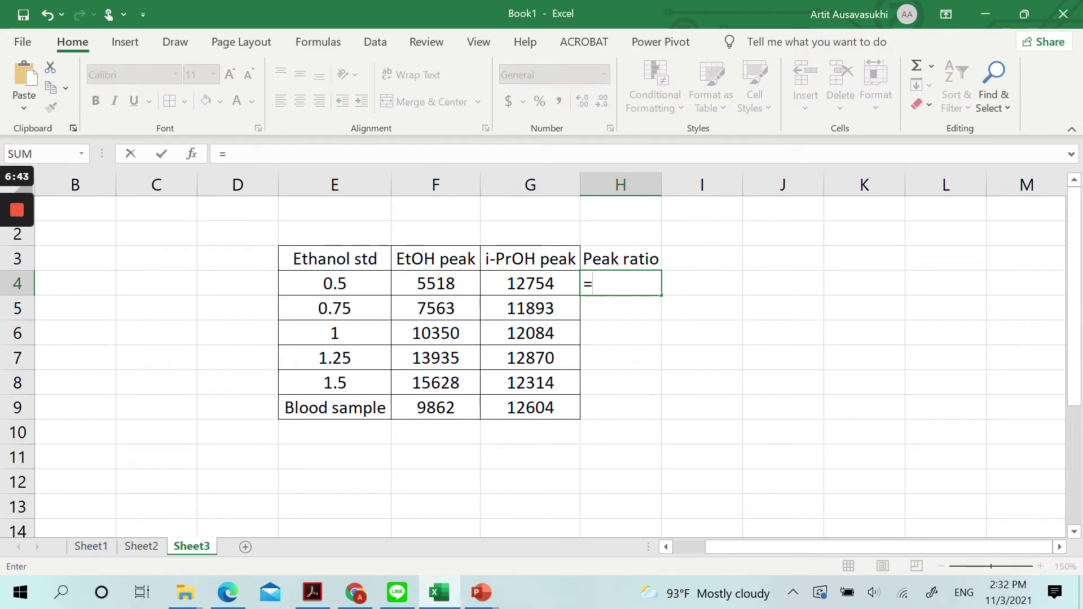
click(435, 283)
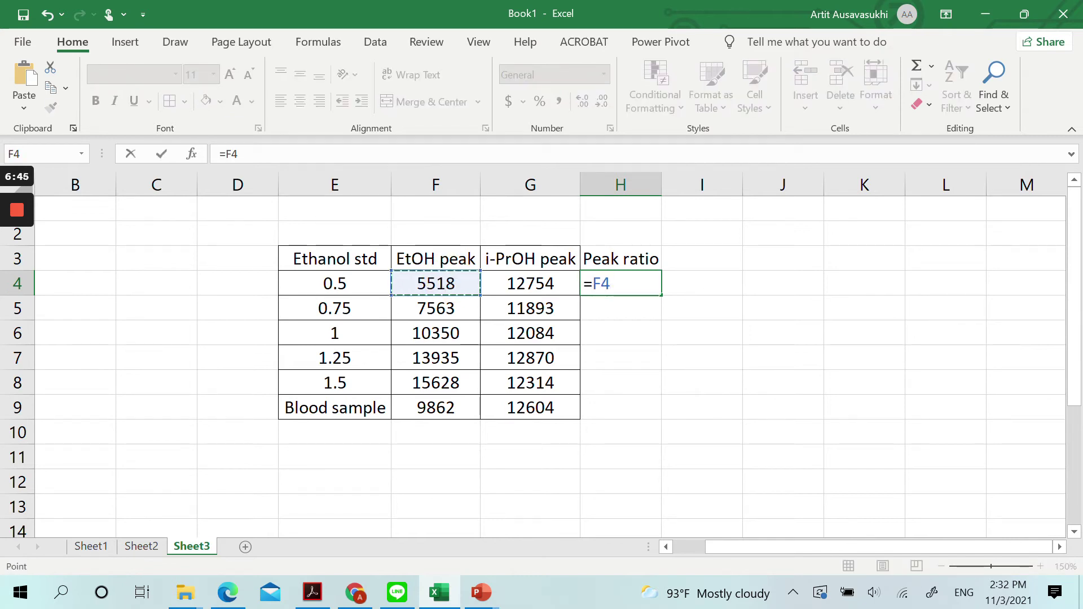
text(/)
click(502, 279)
key(Return)
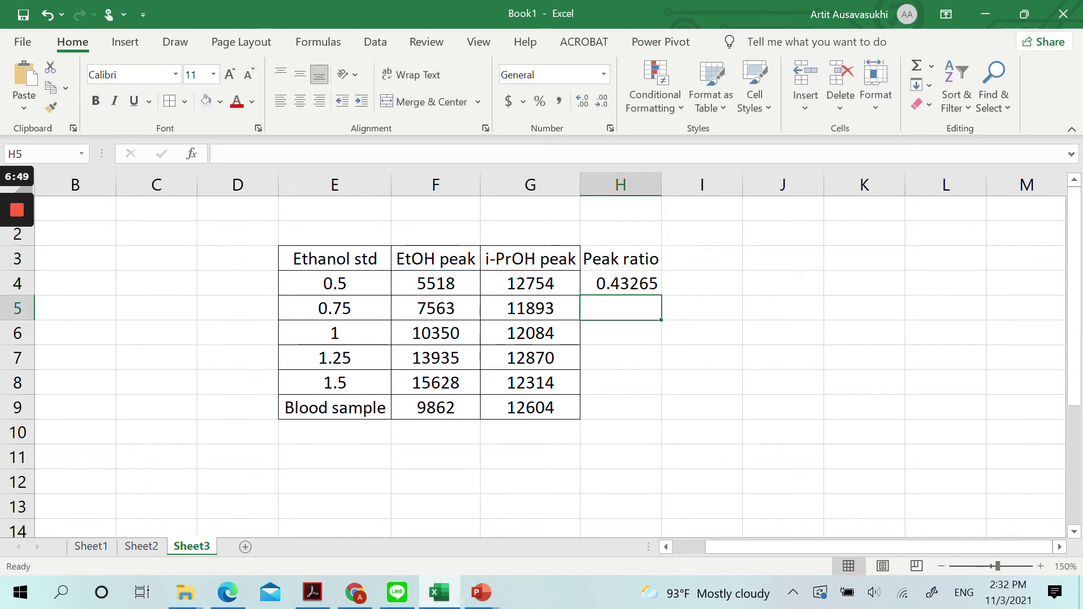
Fill the peak ratio formula down through H9 and show the ratios with six decimal places.
click(621, 283)
drag(661, 294, 653, 414)
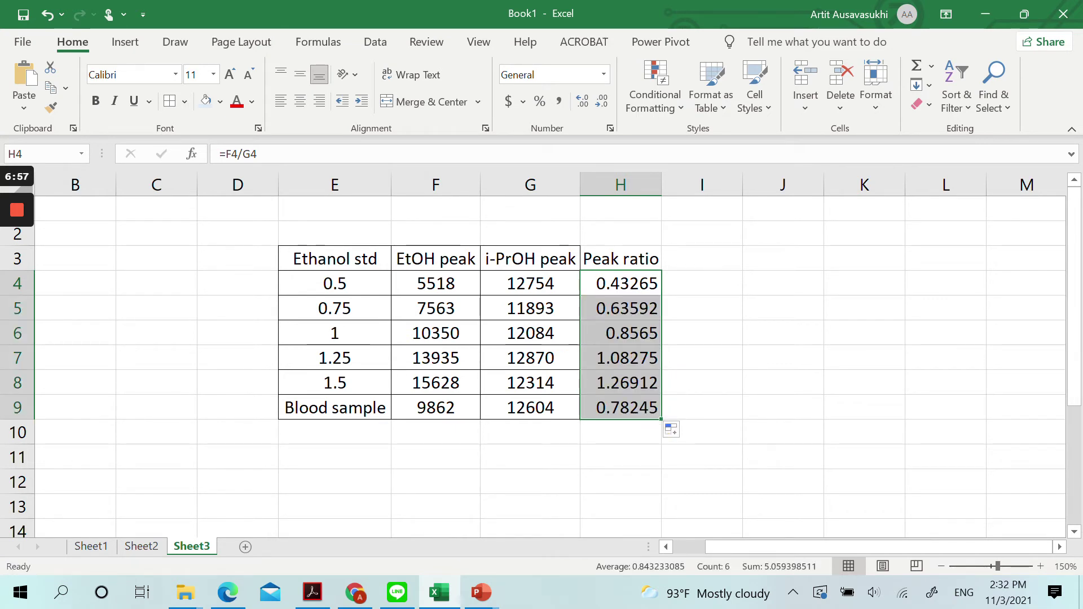
click(584, 103)
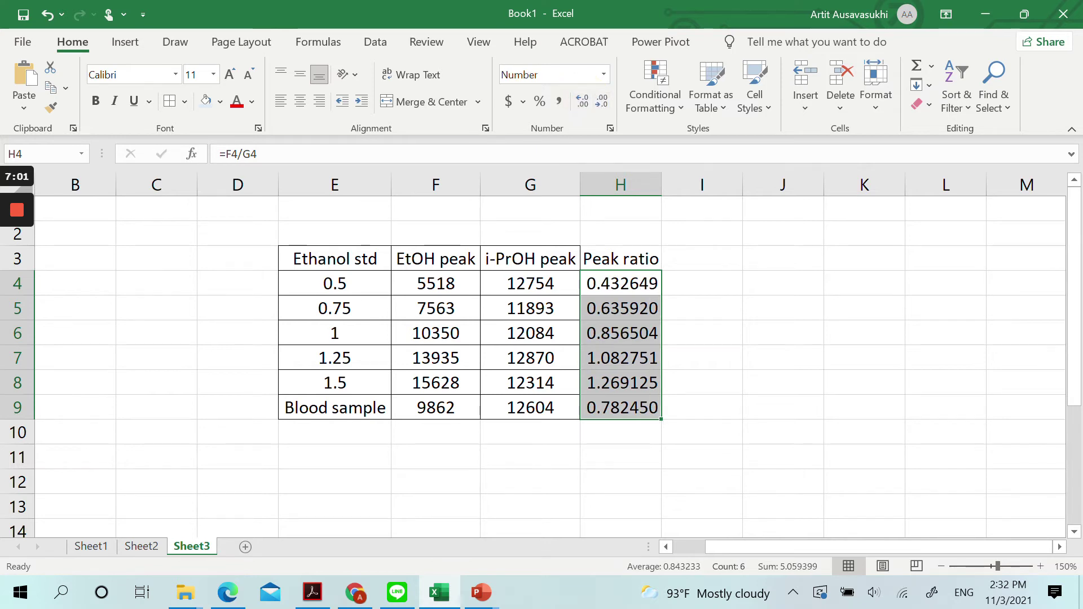
Shade the standards' data in E4:H8 with a pale blue fill.
click(639, 293)
drag(661, 294, 643, 385)
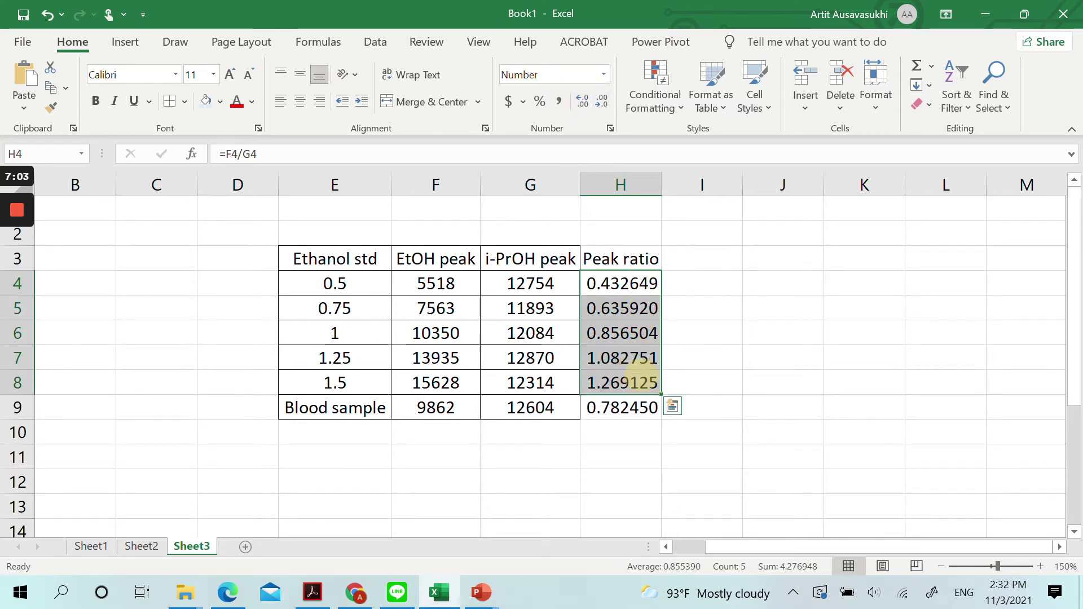
drag(334, 283, 627, 372)
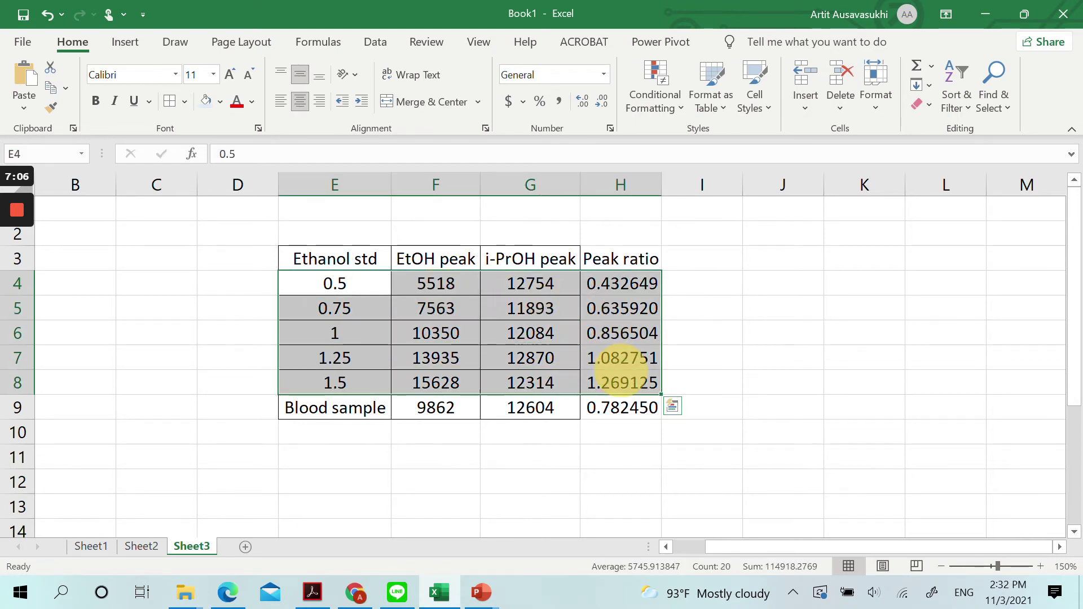
click(208, 110)
click(349, 454)
Shade the Blood sample row E9:H9 with the standard light blue fill.
drag(339, 407, 626, 409)
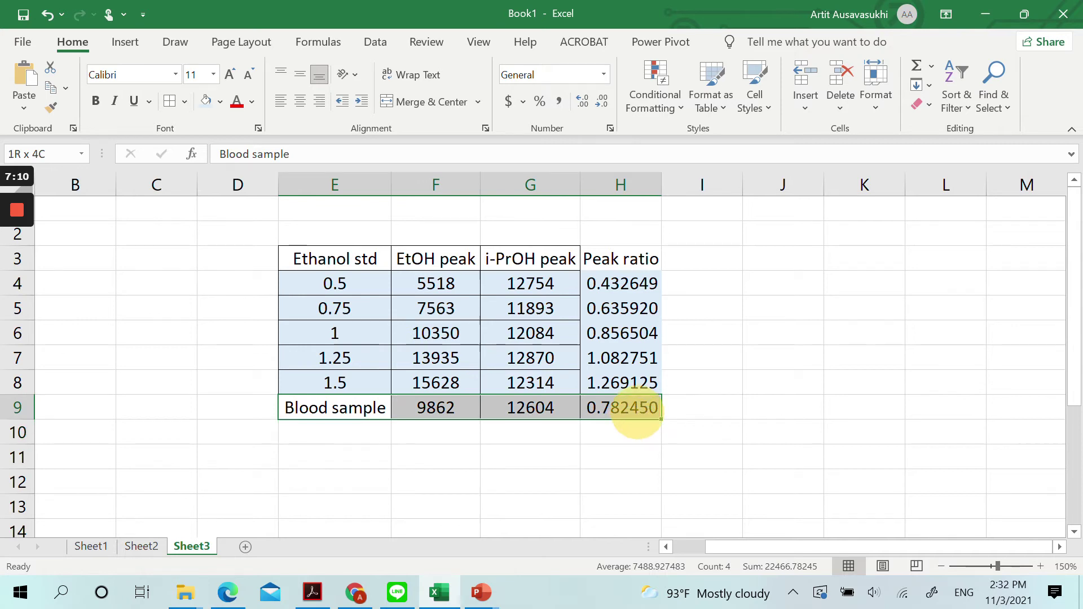
click(220, 104)
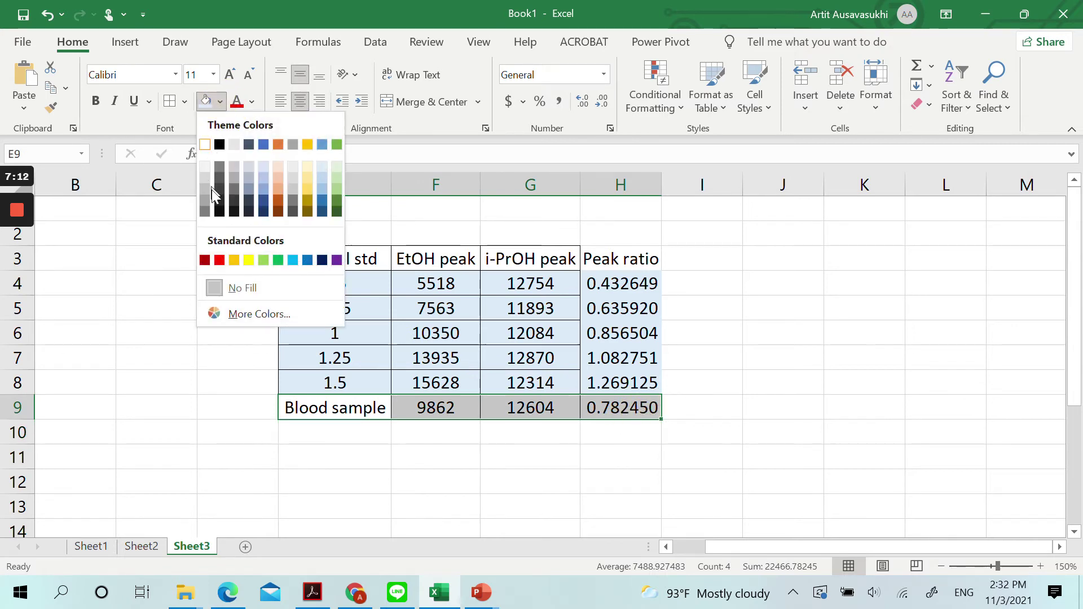
click(300, 261)
click(801, 382)
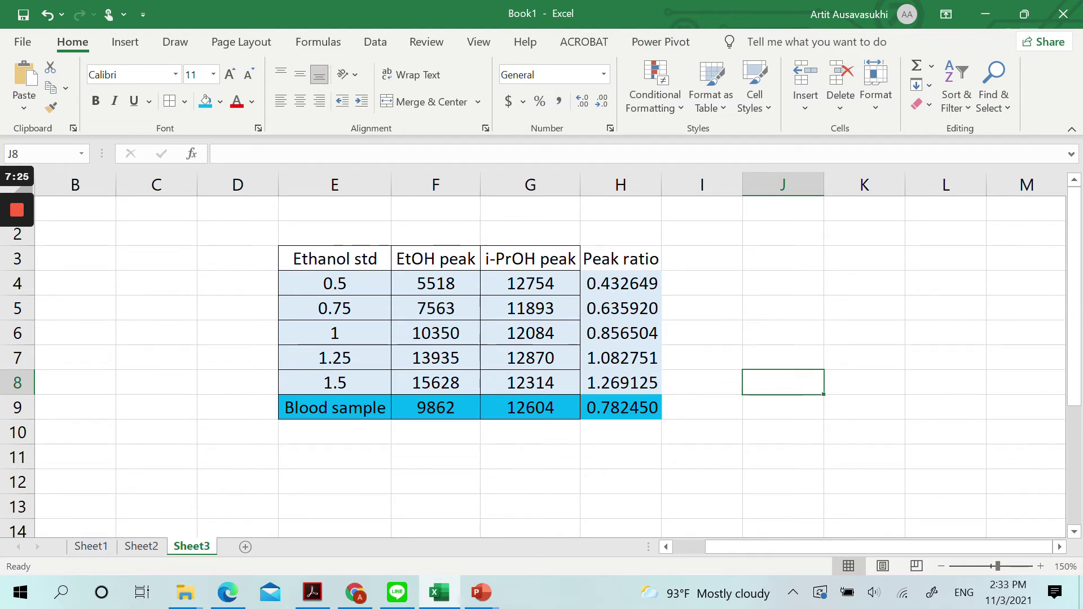
Format the ethanol standard concentrations in E4:E8 to two decimal places.
drag(339, 283, 356, 379)
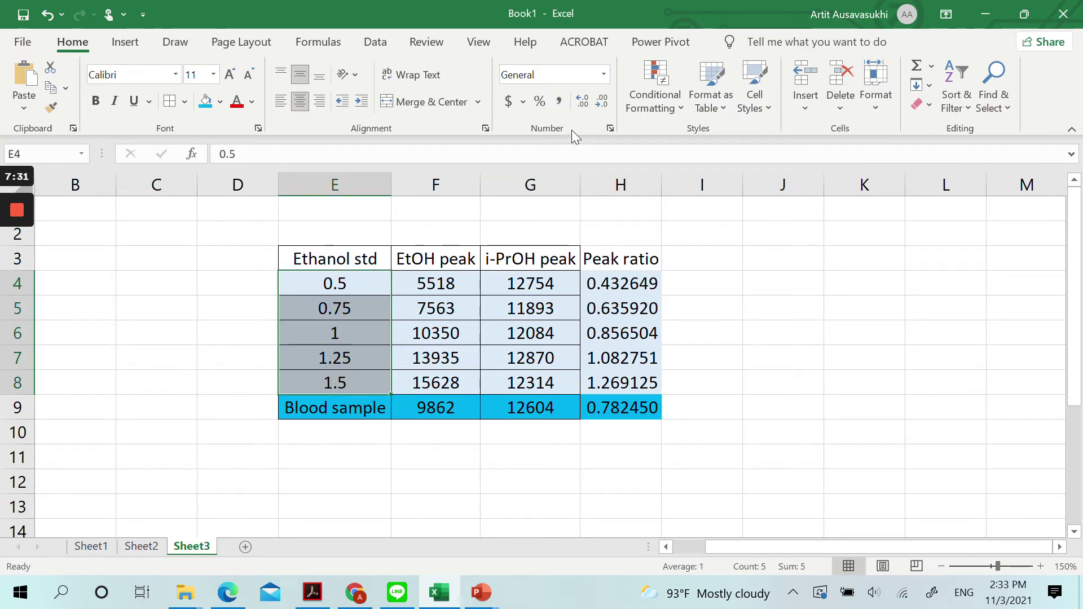
click(601, 102)
click(583, 101)
click(581, 102)
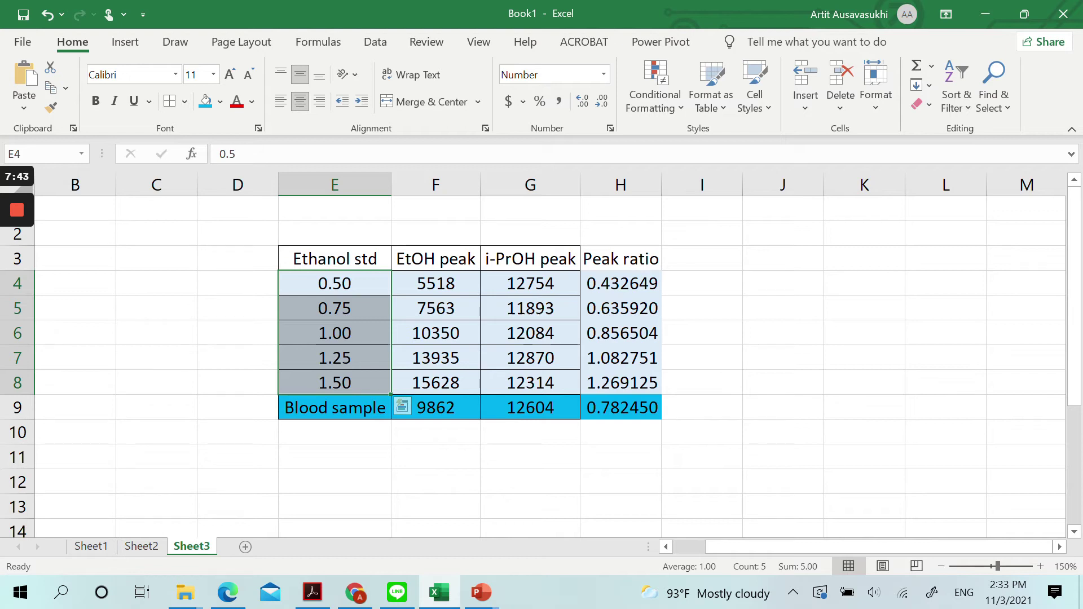
click(426, 257)
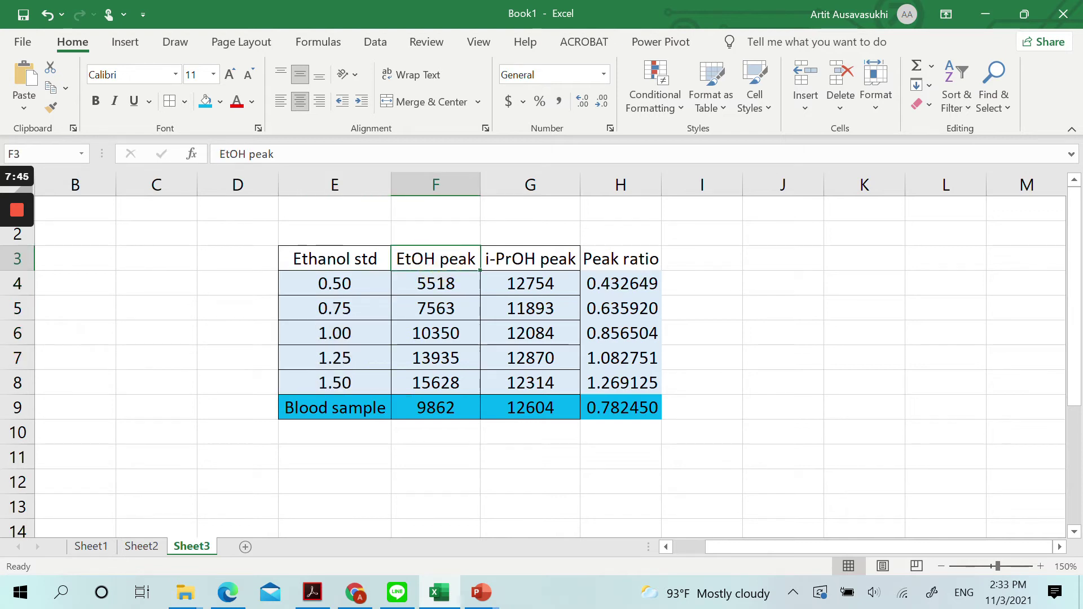
click(531, 258)
click(620, 258)
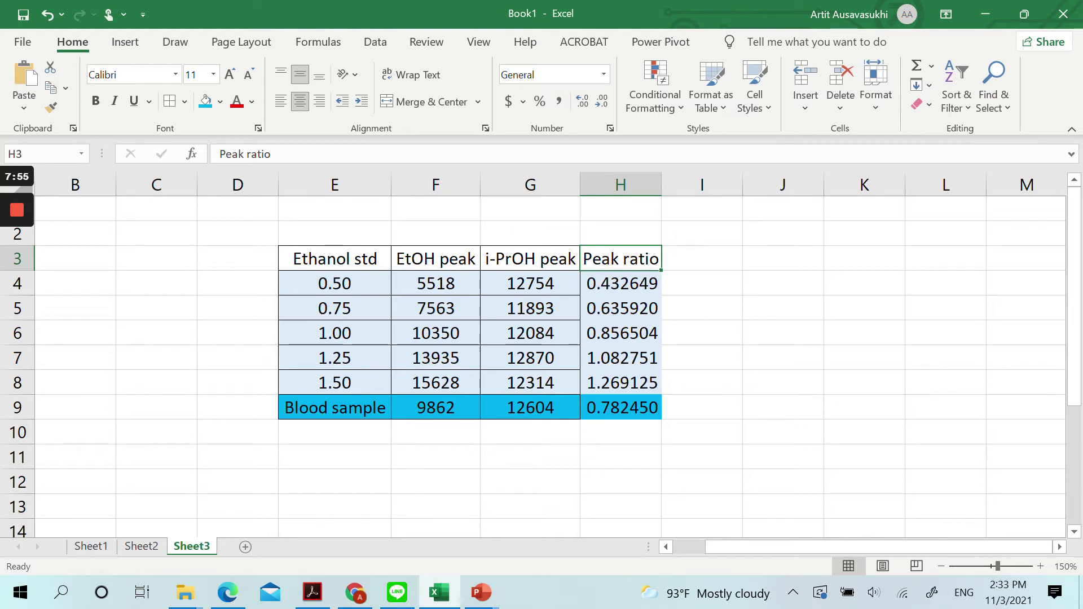
drag(334, 283, 337, 374)
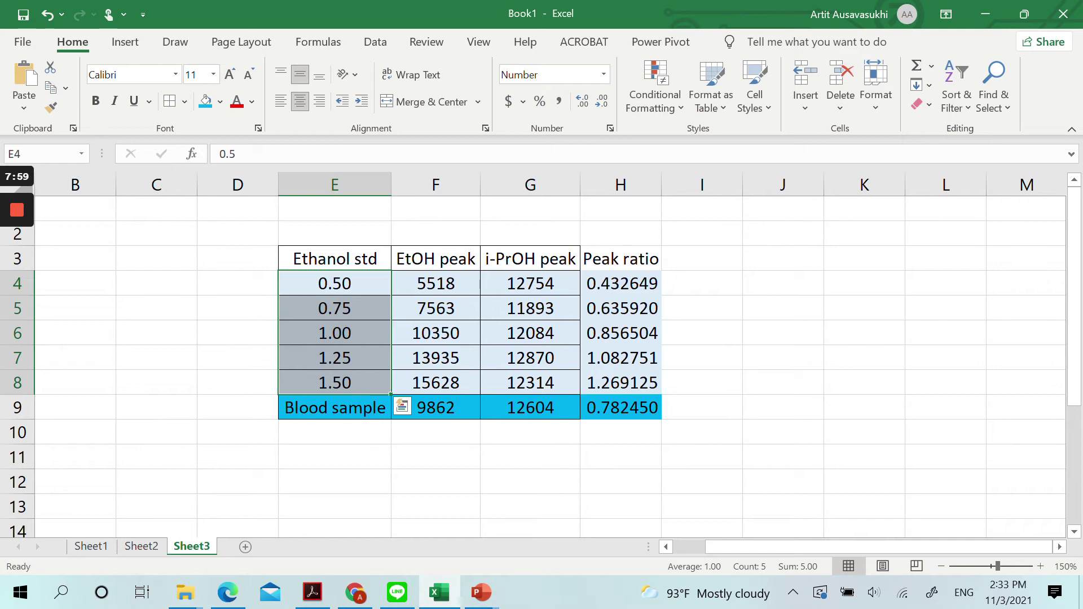
drag(367, 258, 355, 377)
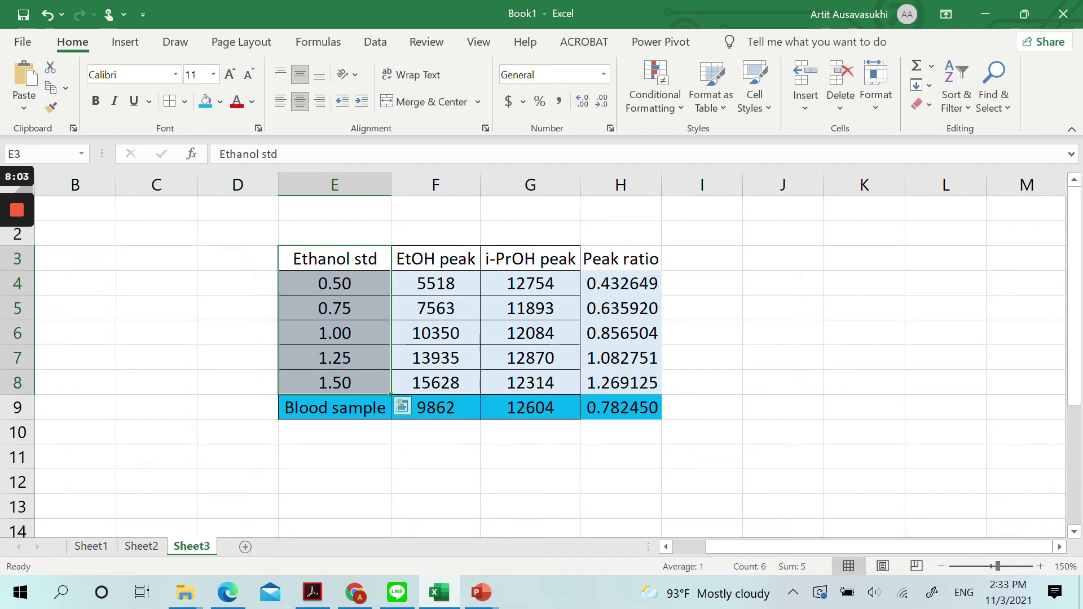
Reorder the table so Peak ratio comes directly after Ethanol std in column F, followed by EtOH peak and i-PrOH peak.
drag(434, 259, 523, 405)
drag(536, 247, 812, 257)
drag(618, 259, 789, 405)
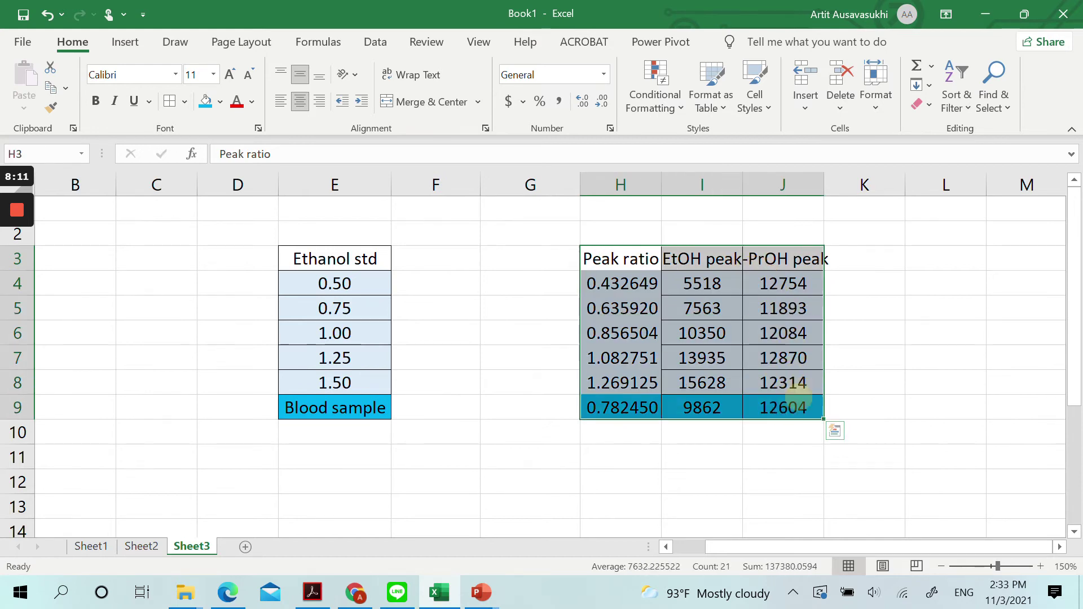
drag(756, 248, 595, 248)
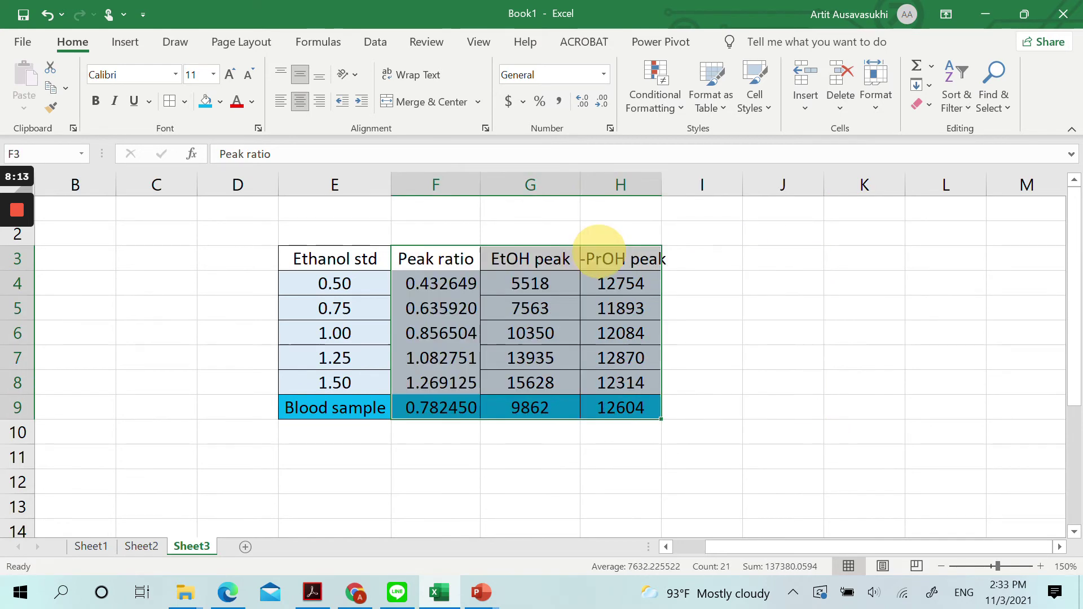
Insert a scatter chart with smooth lines and markers plotting peak ratio against ethanol standard from E4:F8.
drag(334, 283, 448, 381)
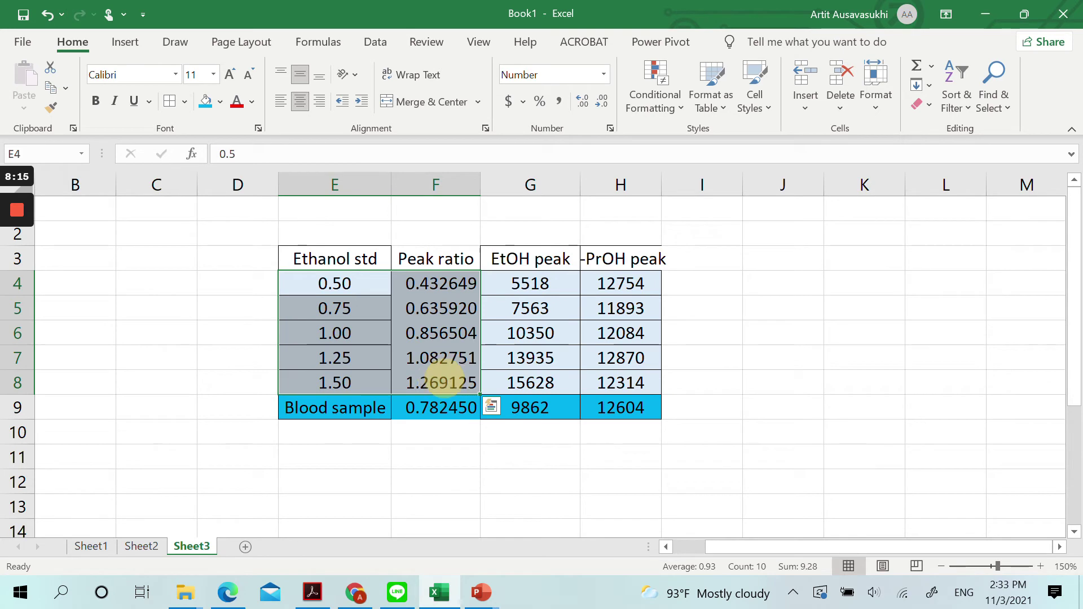
click(127, 43)
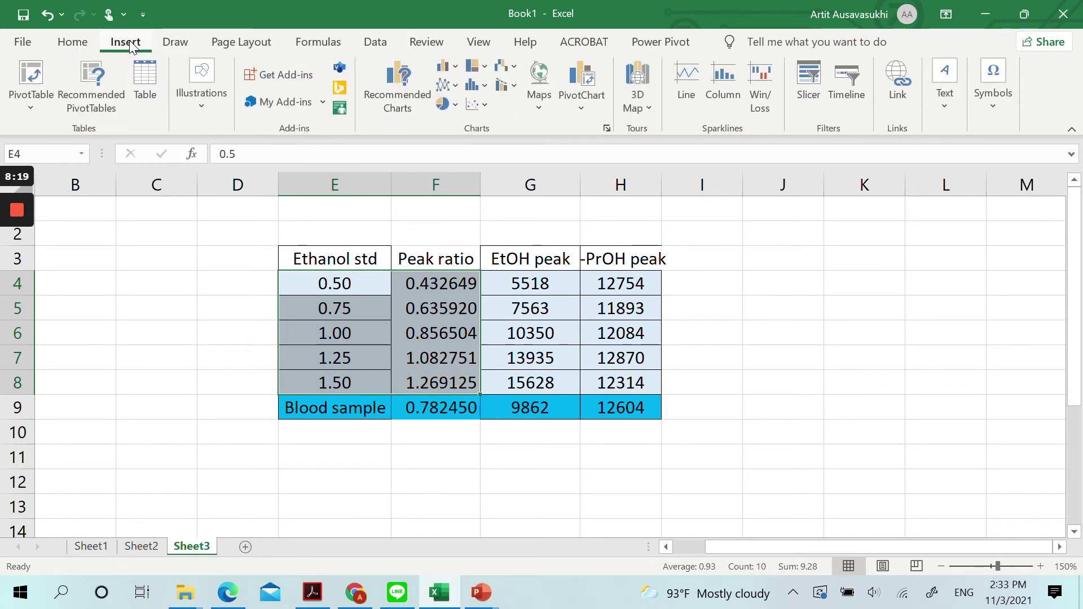
click(474, 104)
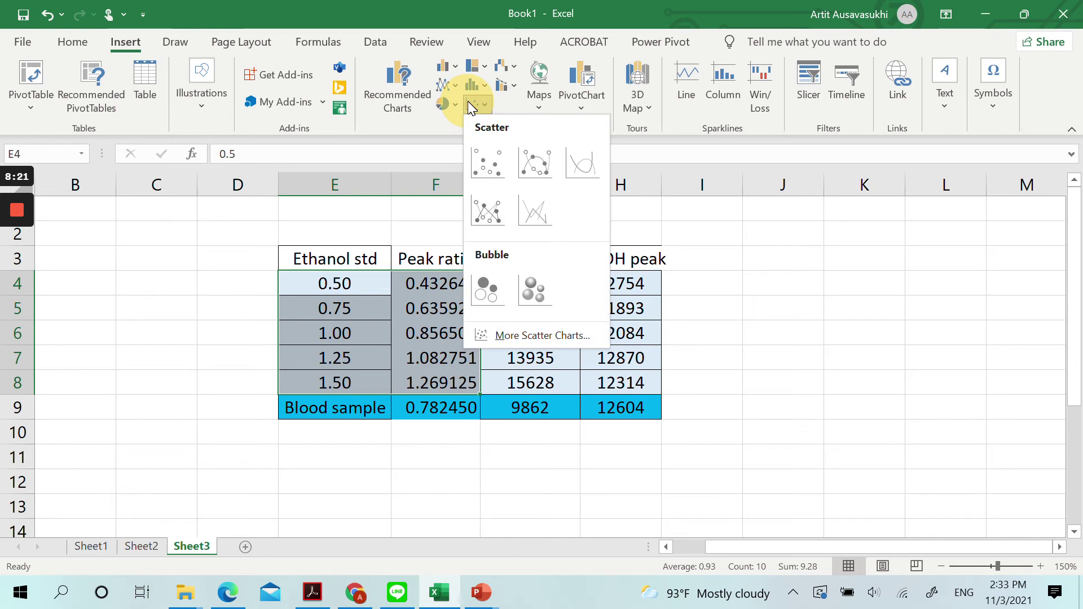
click(535, 163)
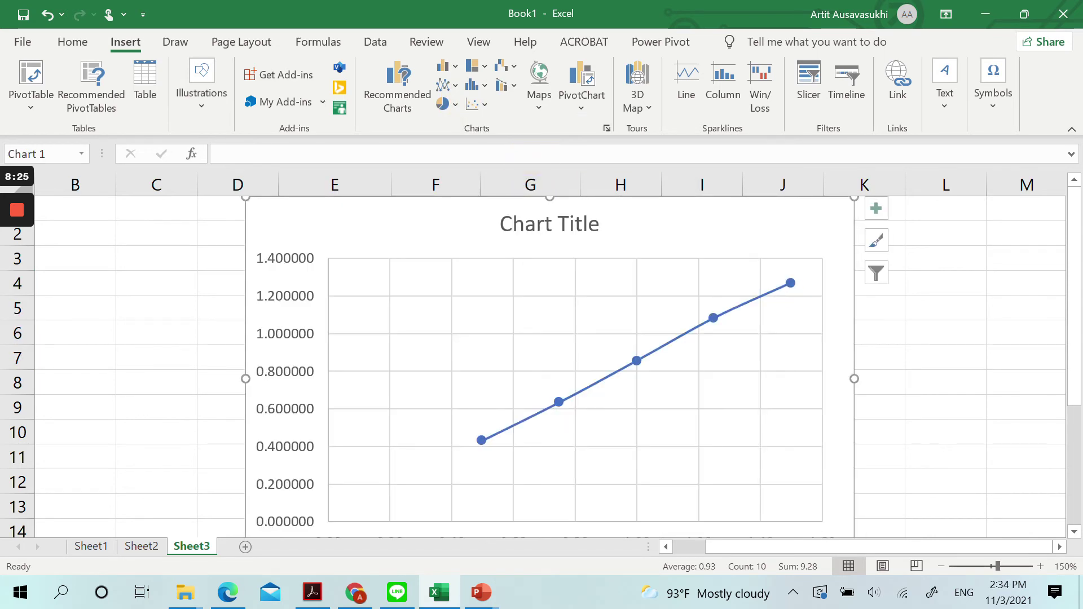
scroll(542, 361, down, 3)
scroll(541, 361, up, 1)
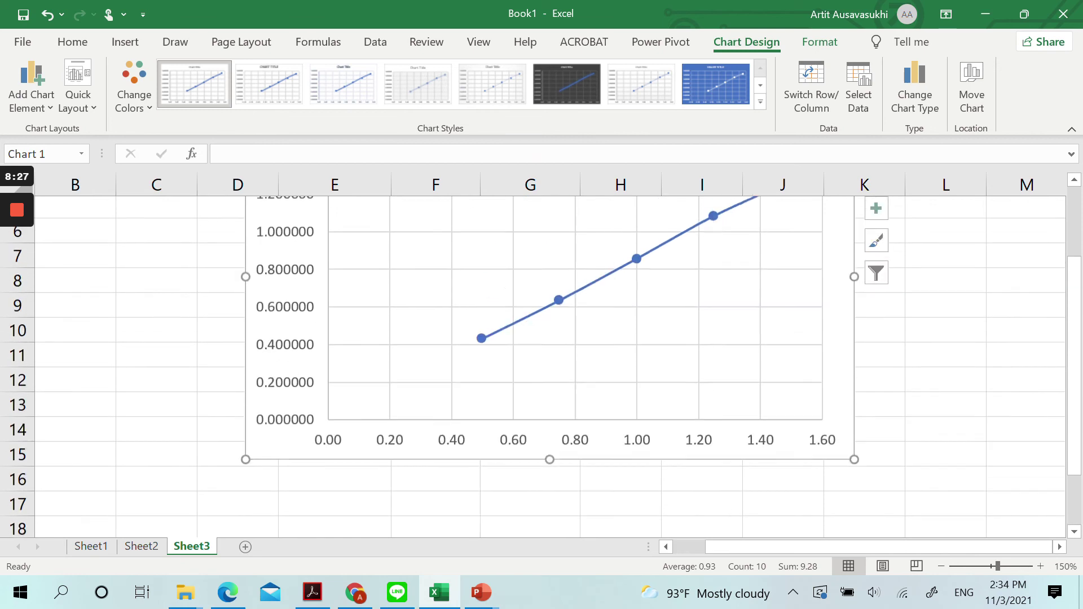
scroll(840, 389, up, 2)
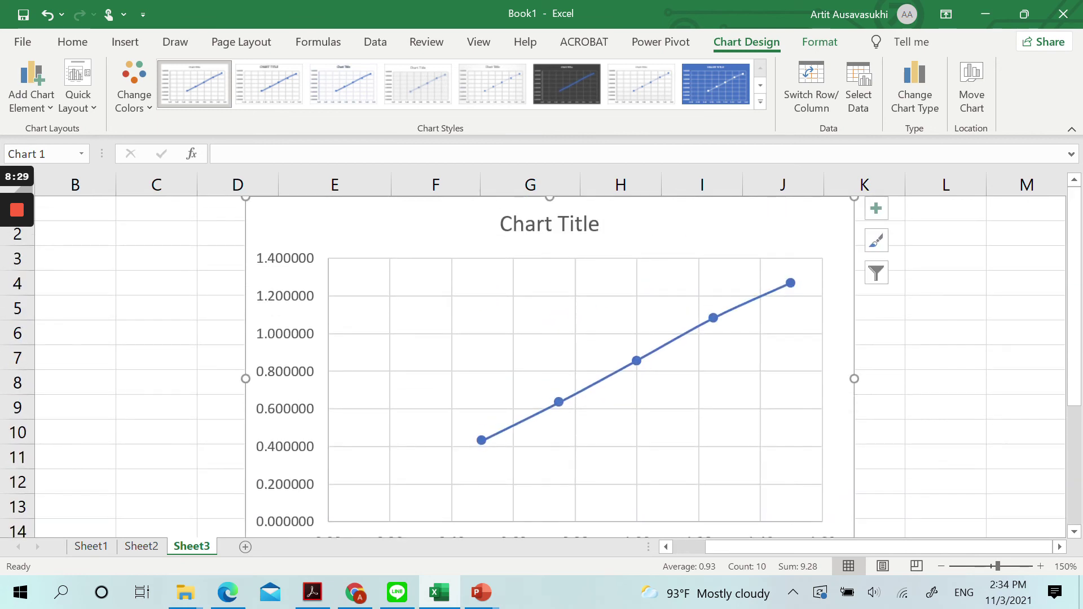
scroll(822, 388, down, 1)
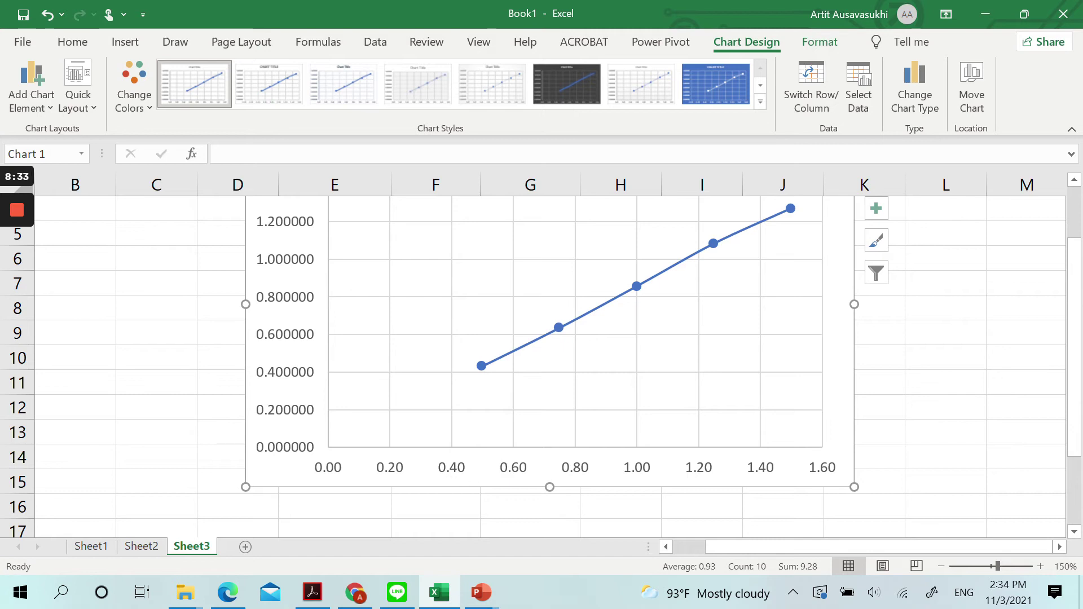
Examine the ethanol standard and integrator count tables in the Acrobat document behind the workbook, and return to the full-size Excel chart.
click(1023, 18)
scroll(751, 208, down, 3)
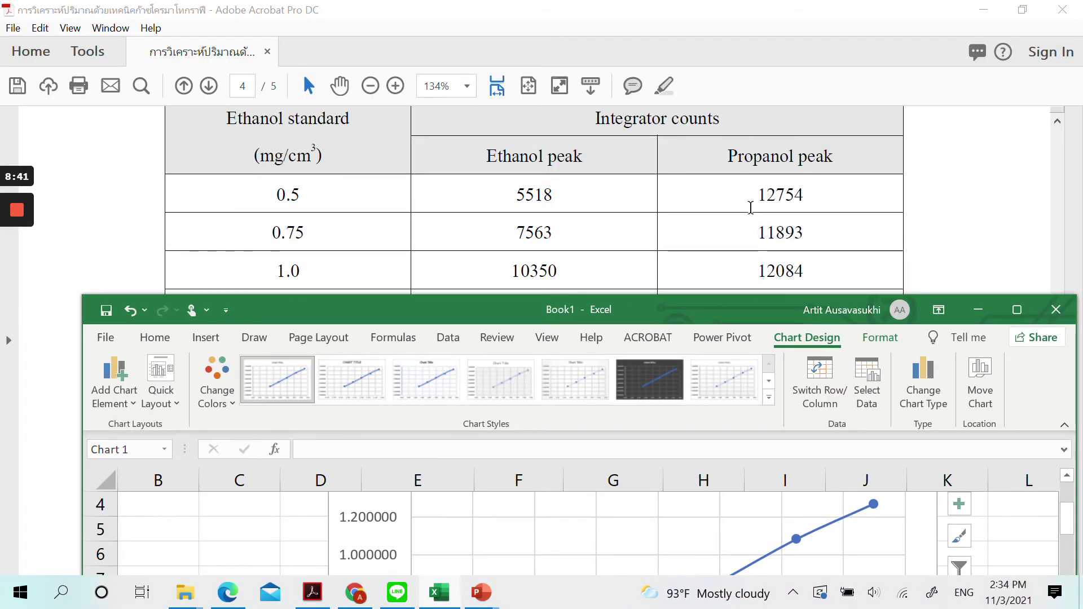
drag(724, 310, 686, 157)
scroll(726, 410, down, 3)
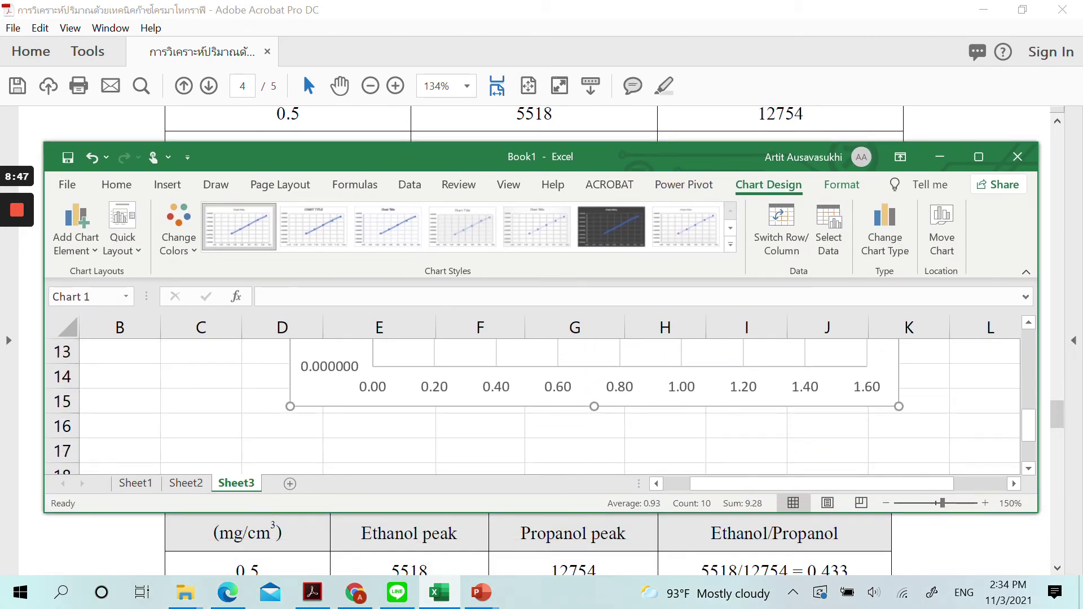
click(978, 157)
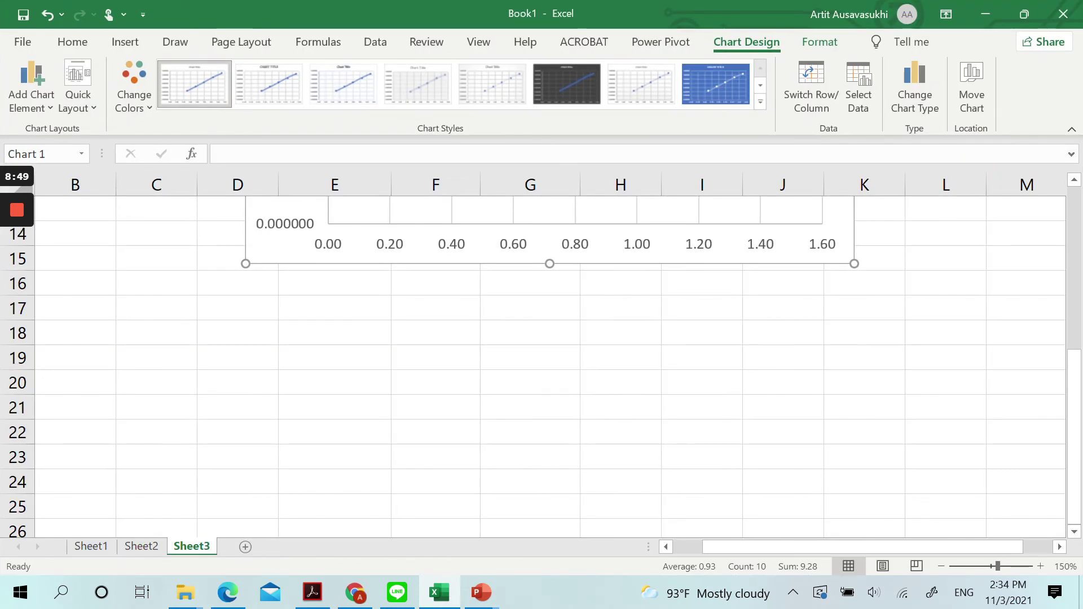
scroll(541, 338, up, 2)
scroll(593, 479, up, 1)
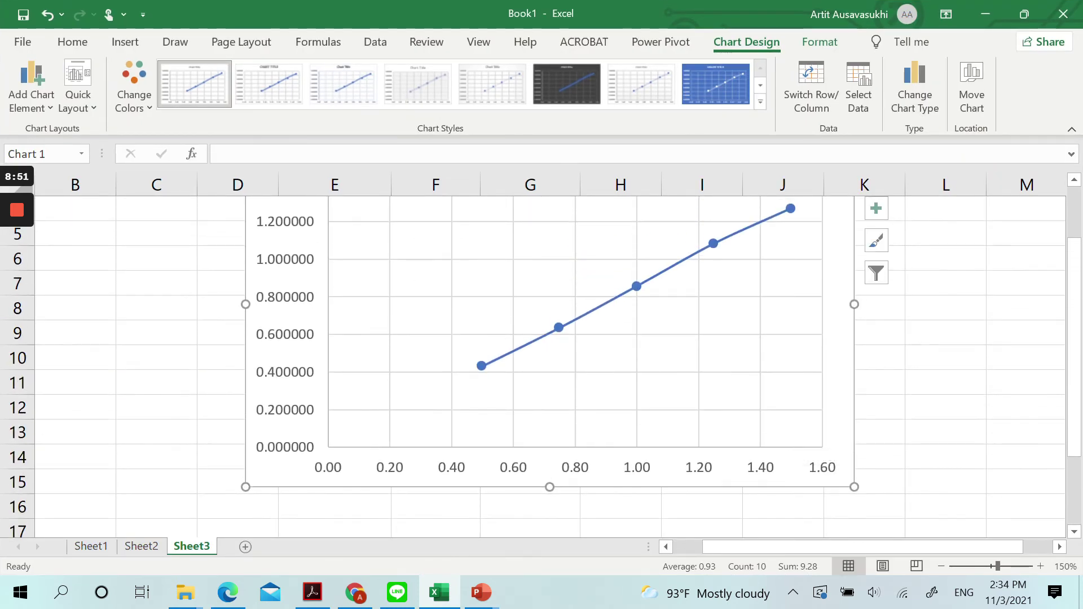
scroll(691, 476, up, 1)
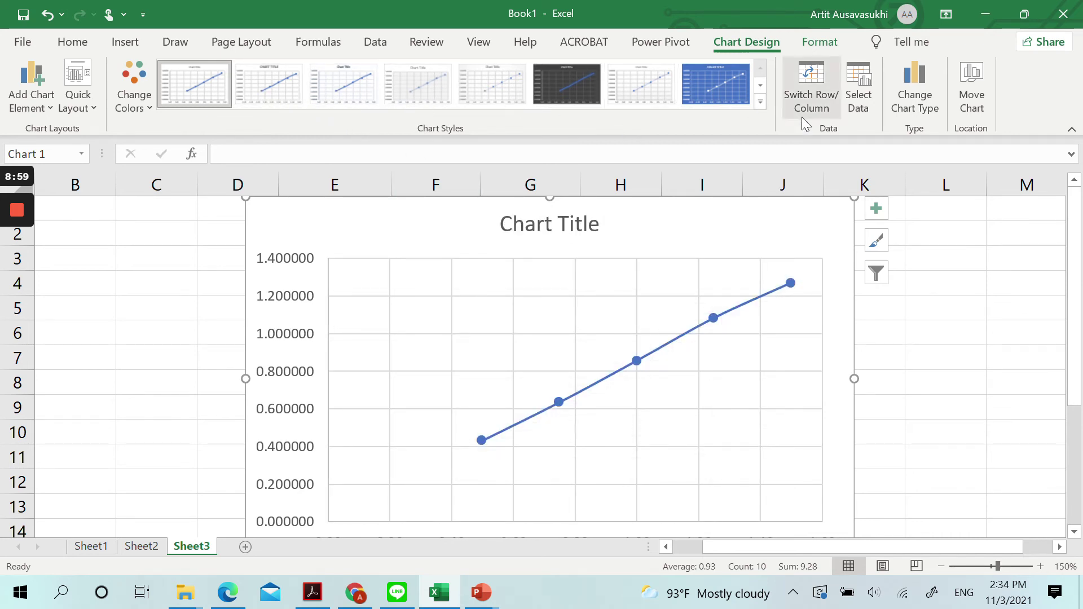
click(761, 103)
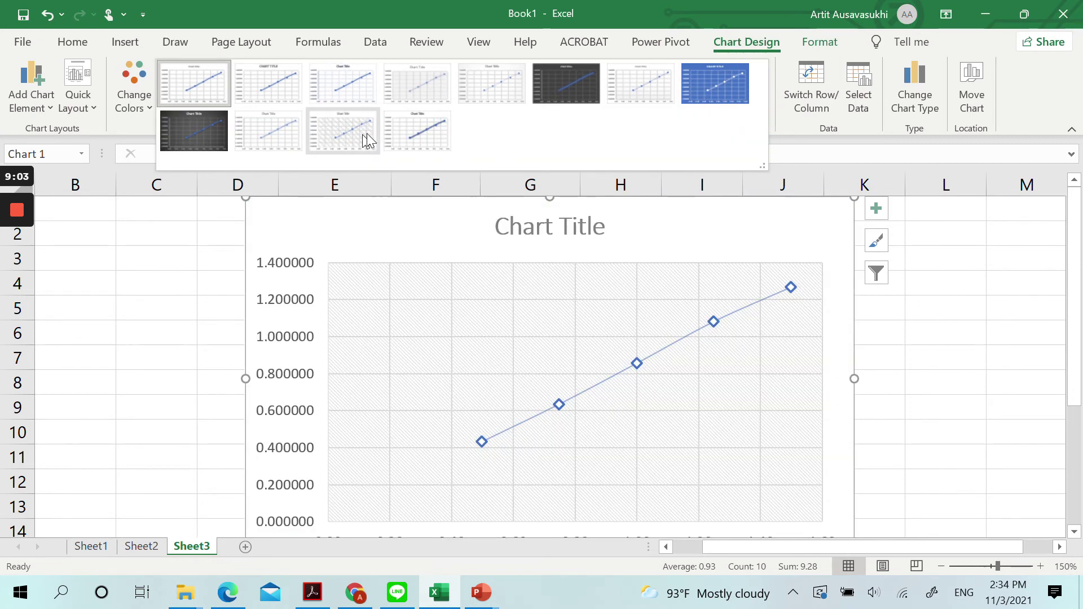
scroll(556, 230, down, 2)
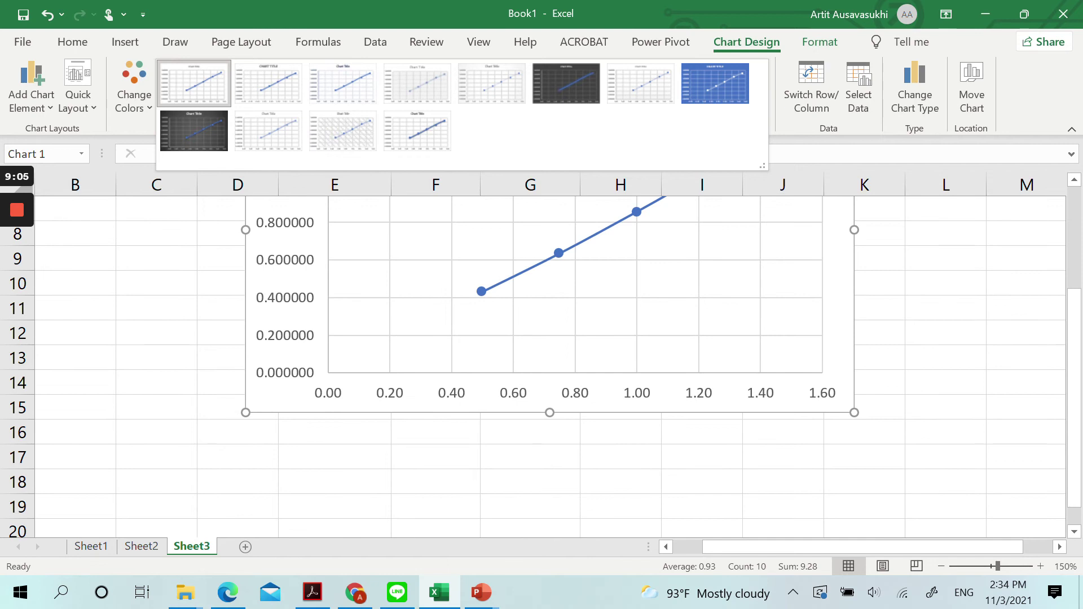
scroll(570, 273, up, 2)
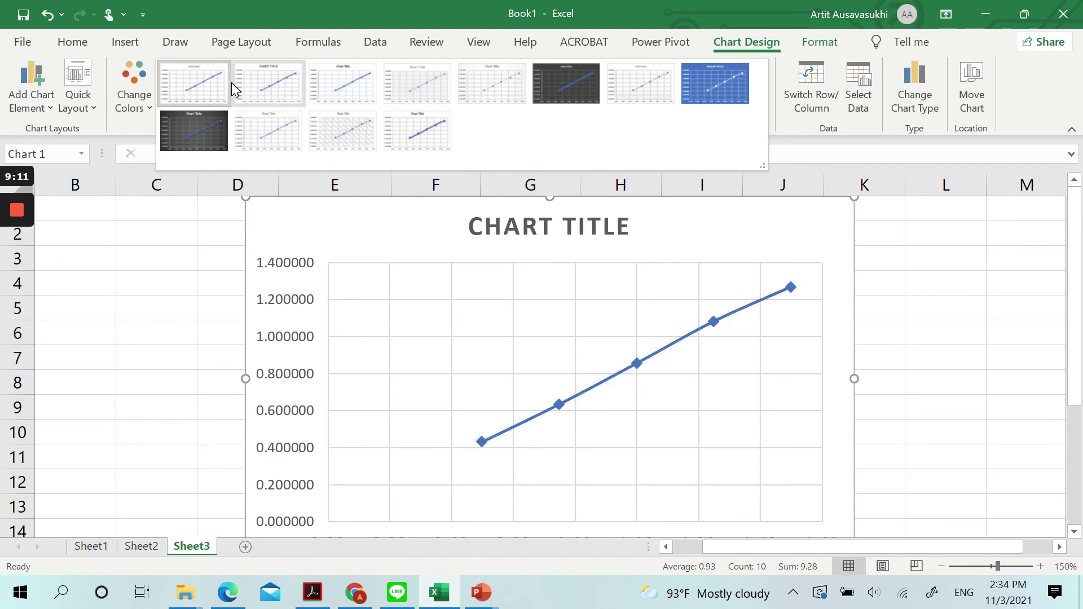
click(945, 284)
scroll(945, 283, down, 1)
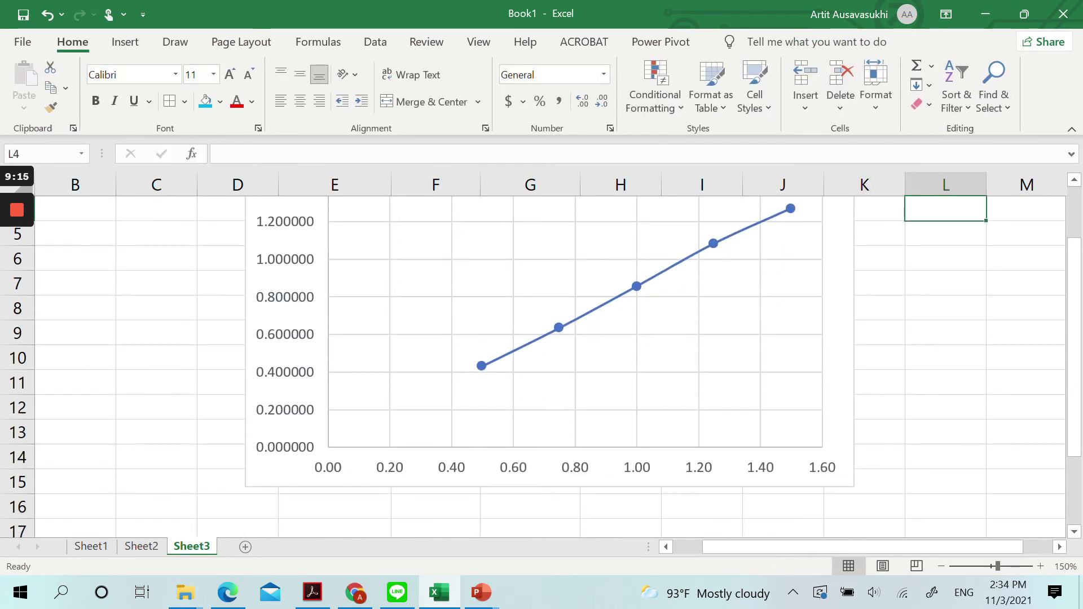
scroll(550, 338, up, 1)
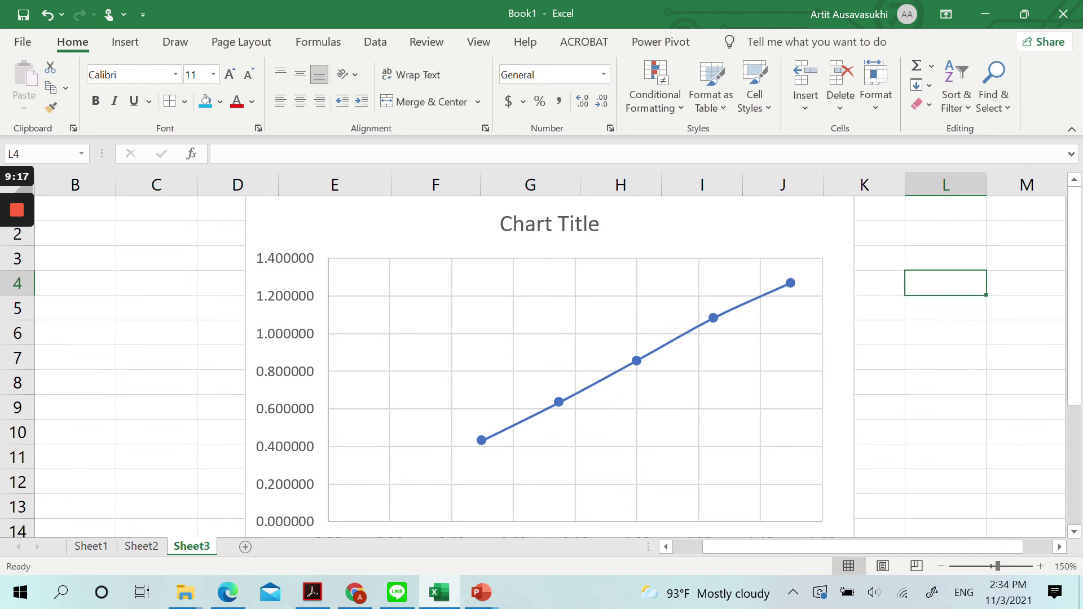
Add a linear trendline to the peak ratio series on the chart.
click(687, 337)
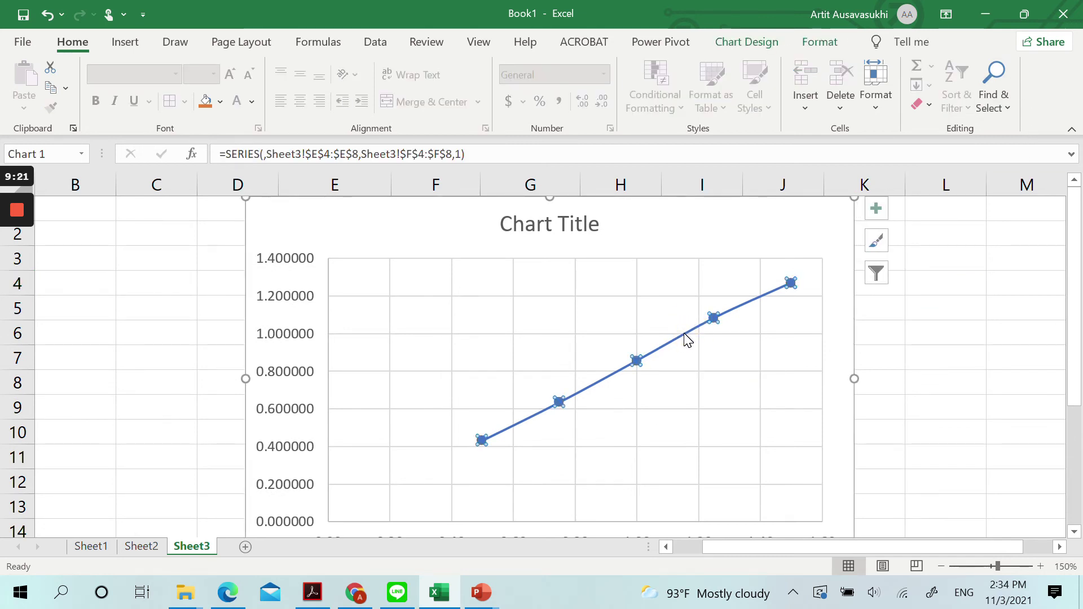
click(685, 337)
right_click(686, 339)
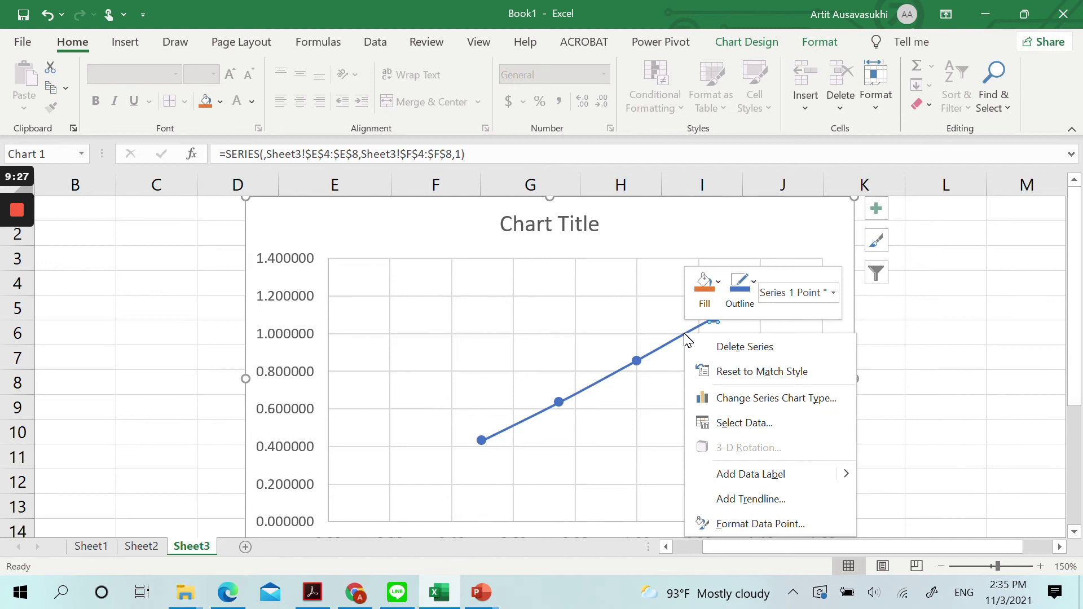
click(756, 499)
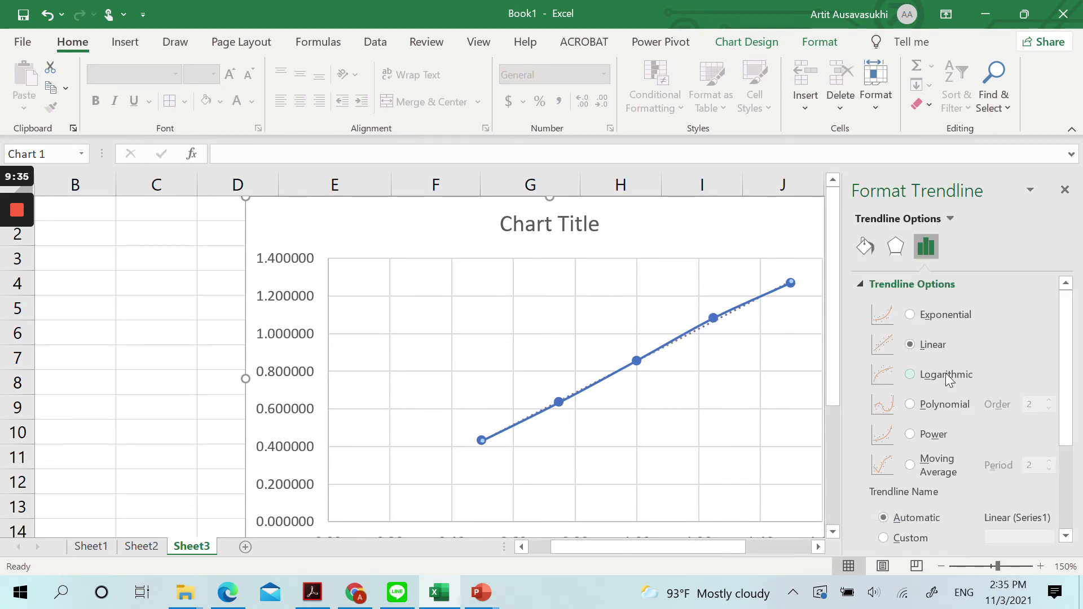
Display the linear trendline's equation and R-squared value on the chart.
scroll(962, 428, down, 5)
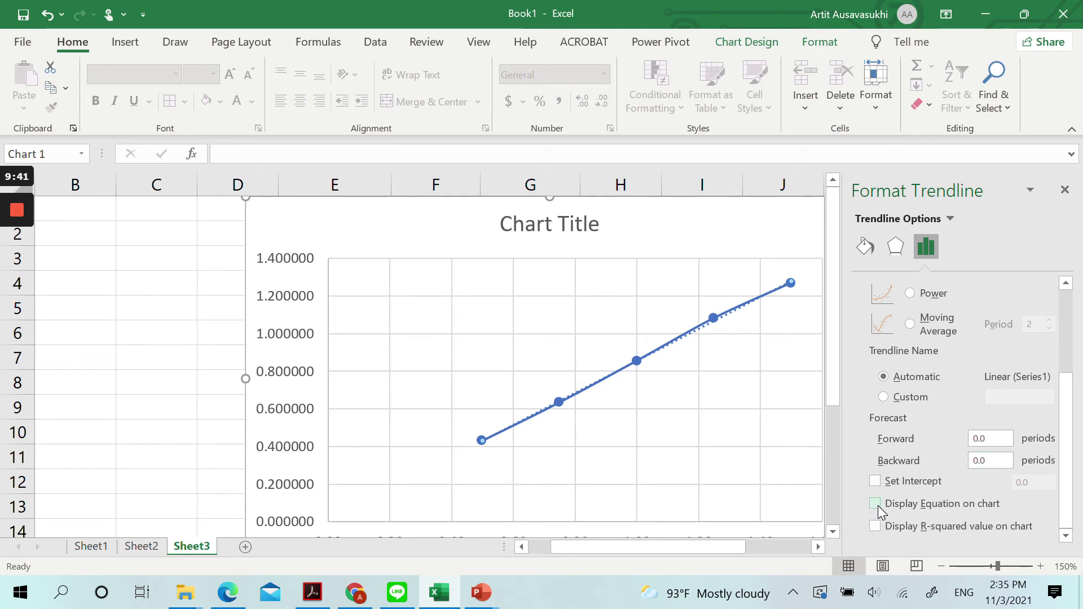
click(876, 503)
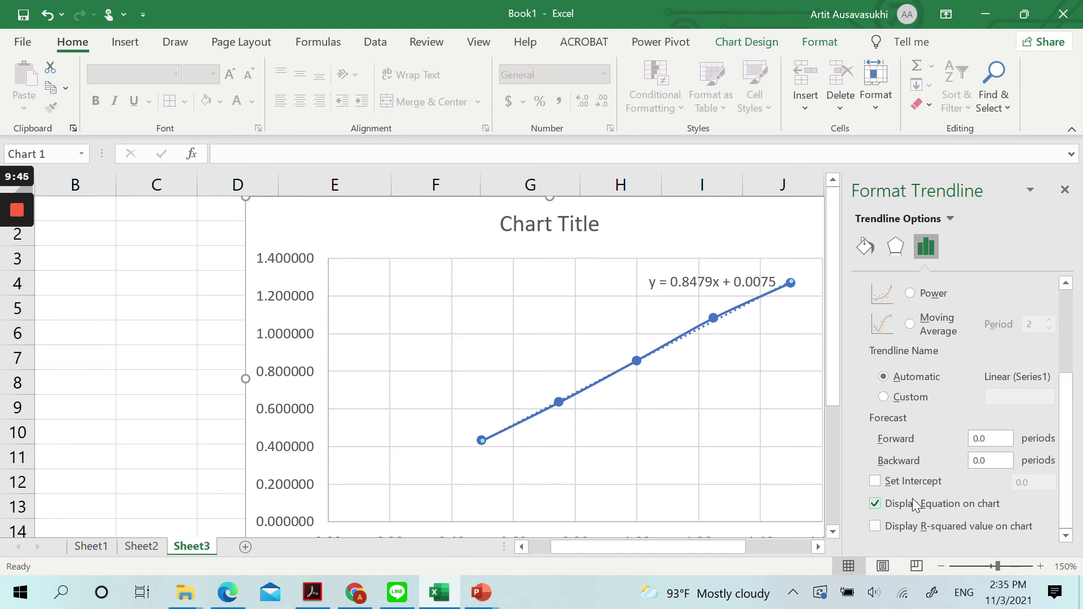
click(875, 527)
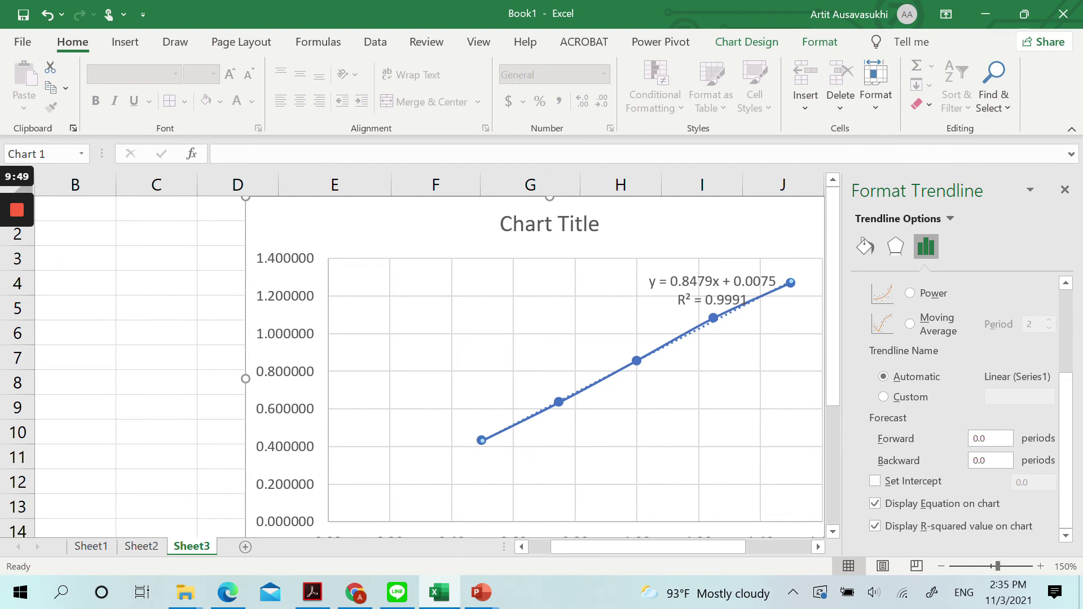
Shift the trendline equation label away from the last data points and close the trendline formatting options.
click(711, 287)
drag(725, 276, 684, 261)
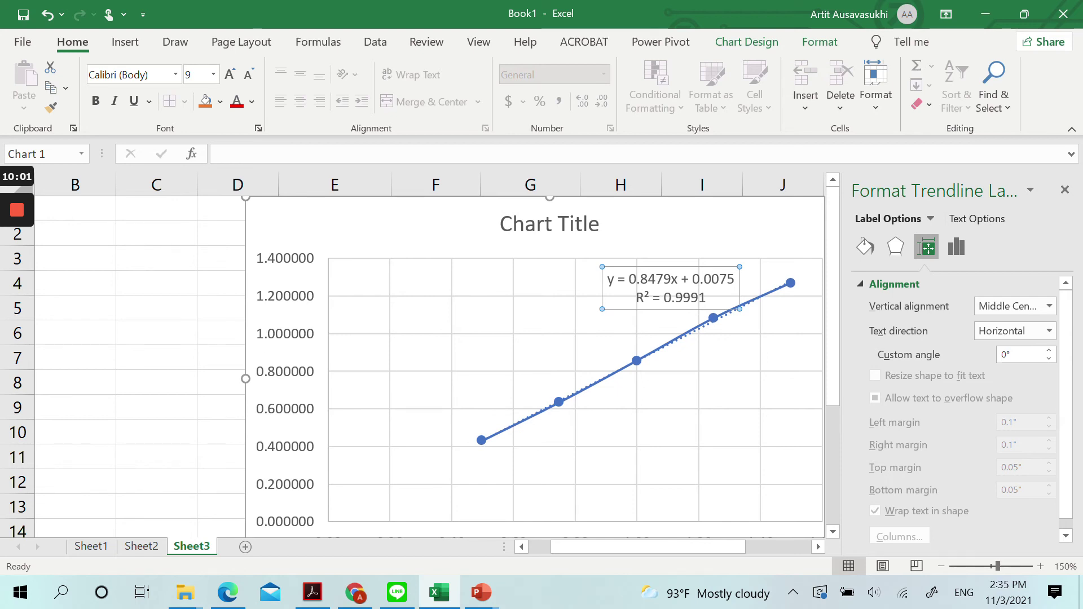
click(156, 307)
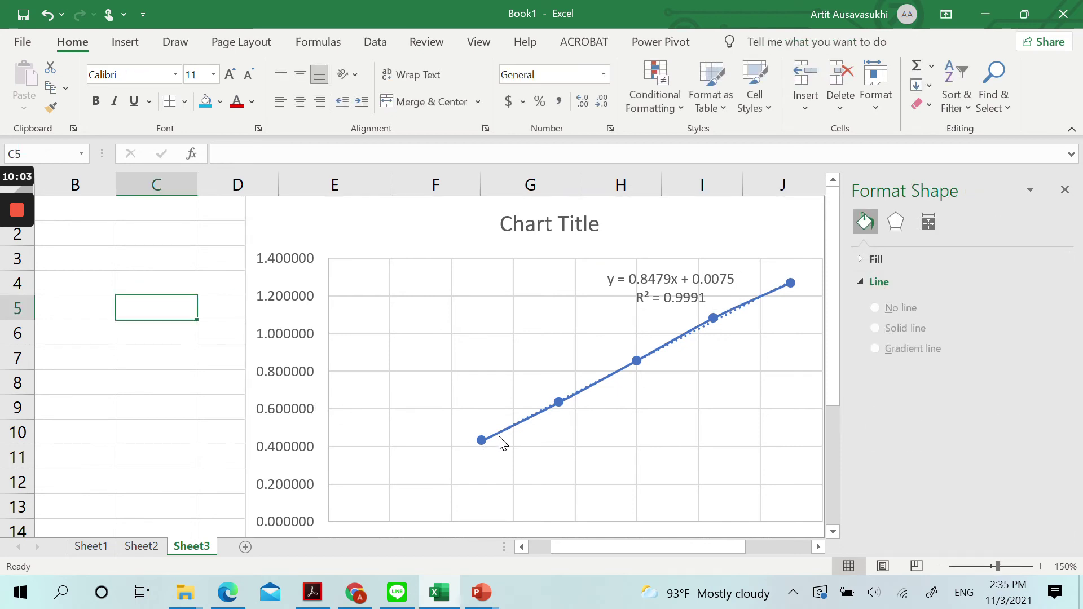
scroll(501, 442, down, 2)
scroll(501, 443, up, 2)
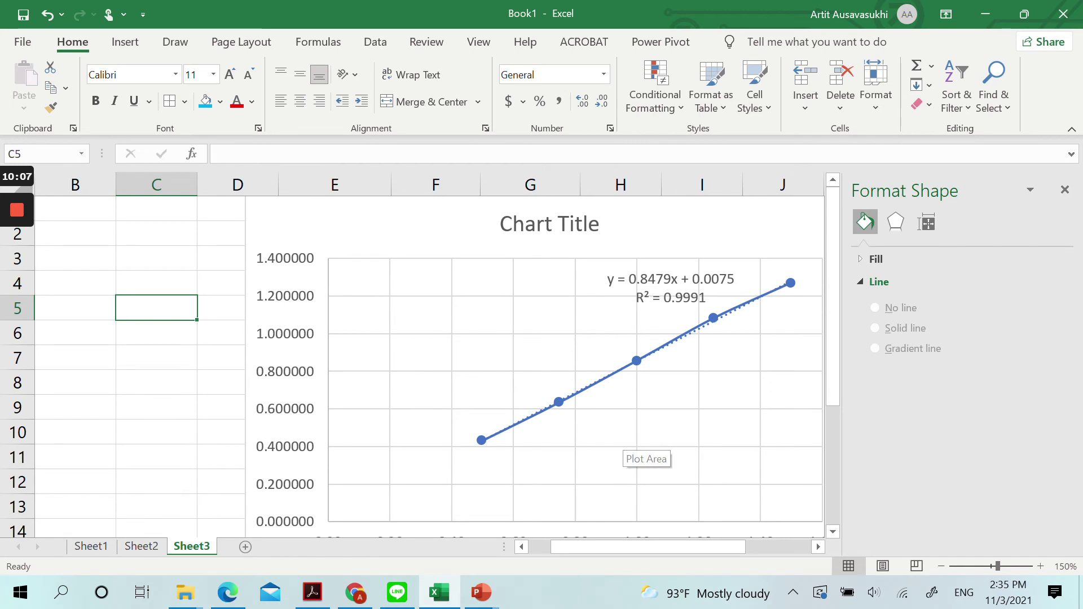
click(1065, 186)
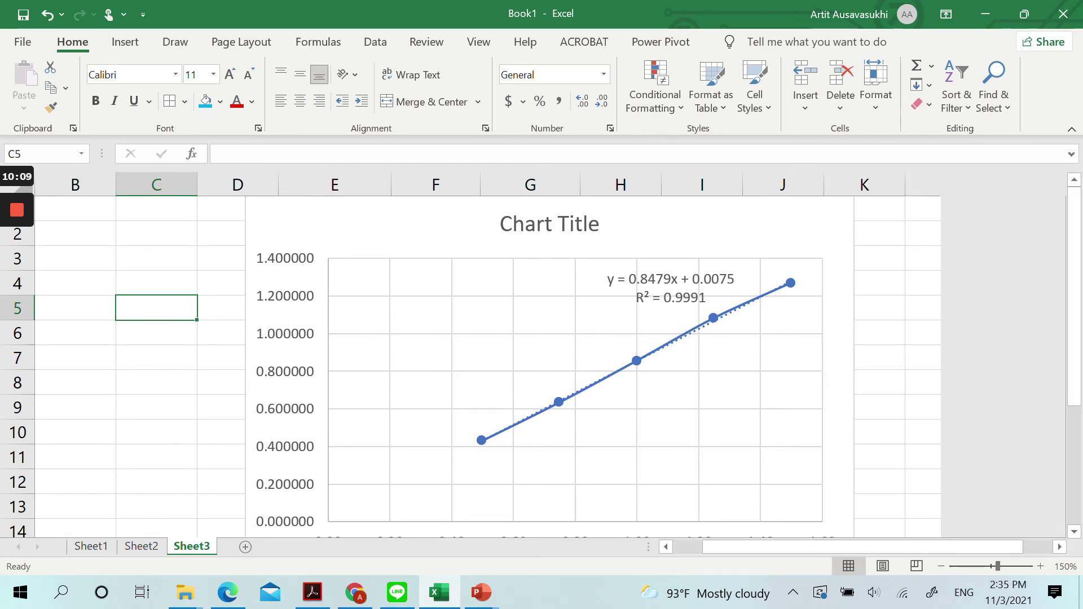
Move the chart aside to uncover the Ethanol std and Peak ratio columns, and delete the chart title.
scroll(615, 445, down, 2)
scroll(615, 446, up, 2)
drag(420, 262, 638, 264)
click(858, 264)
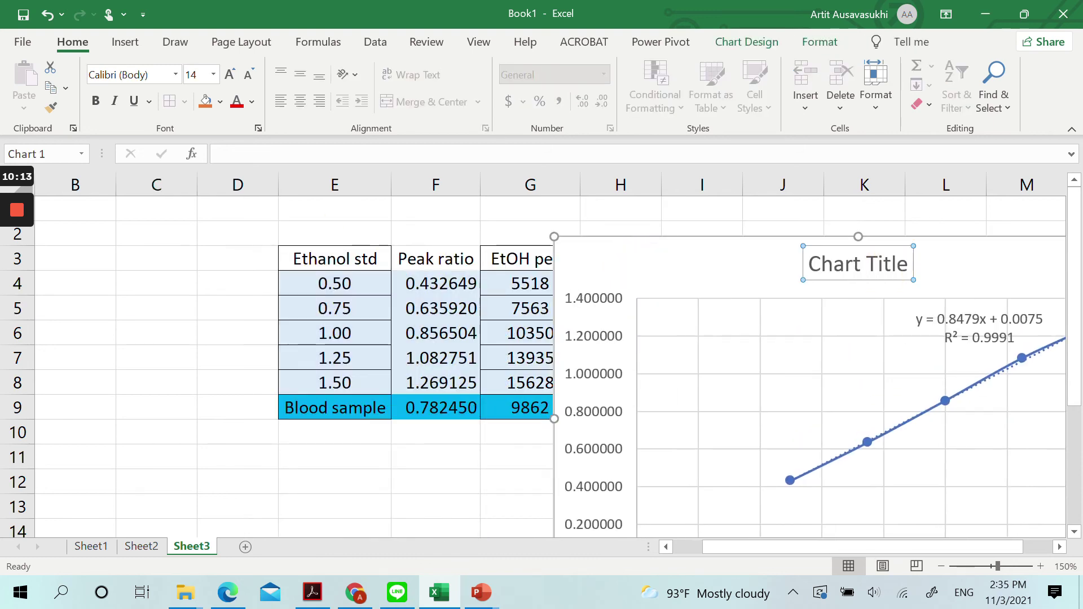
key(Delete)
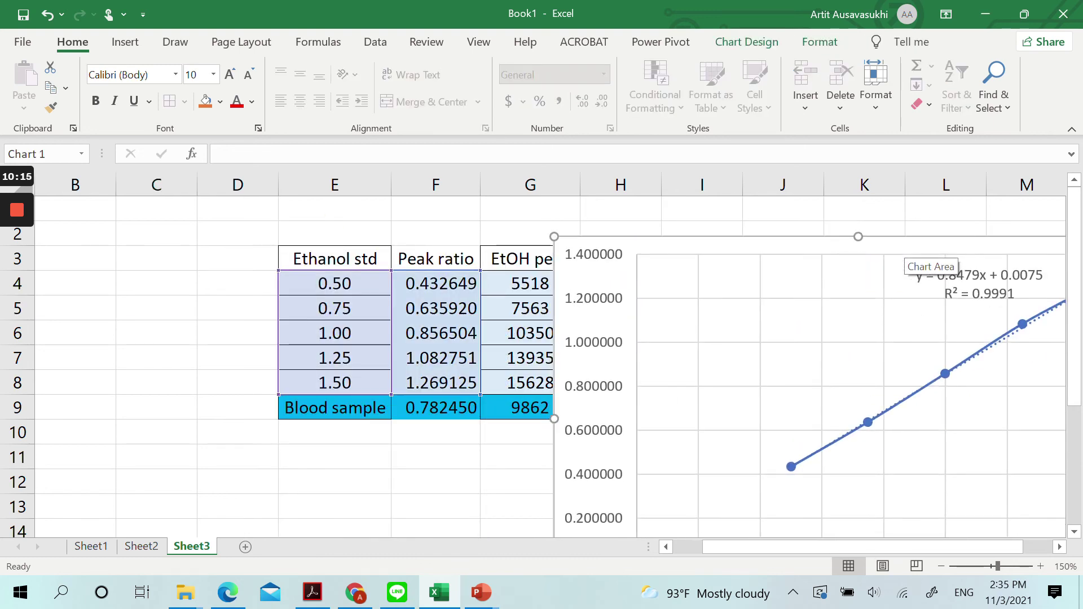
Reposition the equation and R-squared label in the empty plot area above the trendline.
click(931, 275)
drag(992, 265, 872, 303)
click(334, 456)
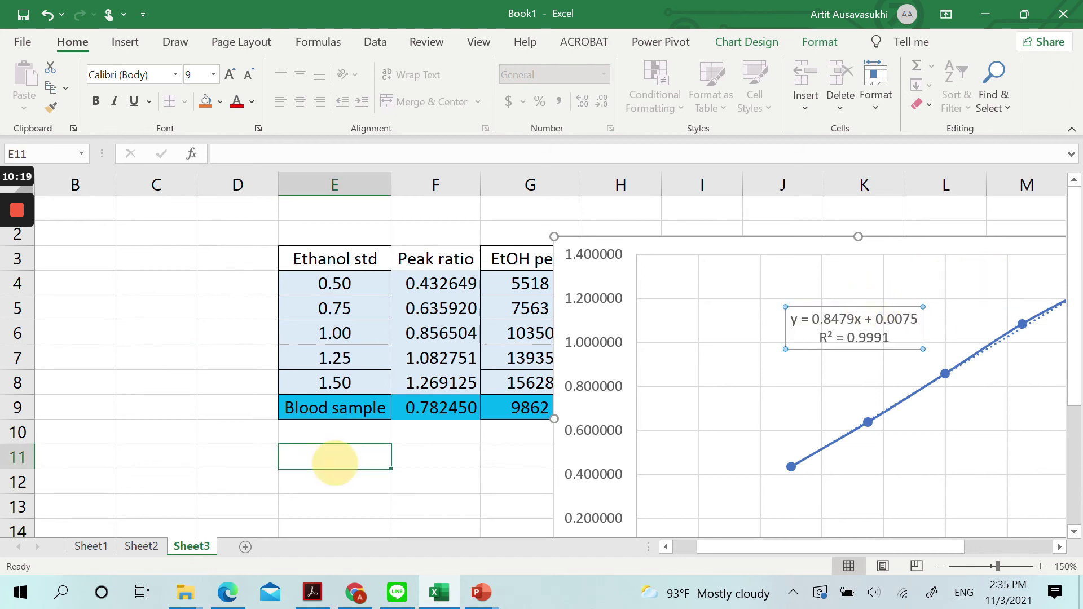
Enter the label "slope" in B5 and the trendline slope 0.8479 in C5.
click(335, 481)
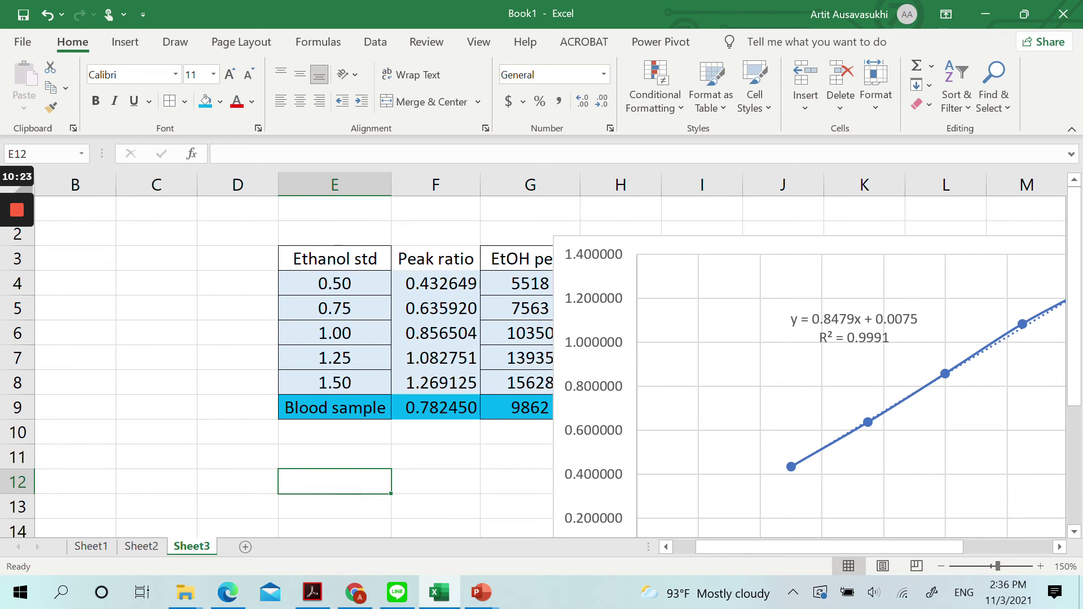
key(Left)
key(Left)
key(Up)
key(Up)
key(Up)
key(Up)
key(Up)
key(Up)
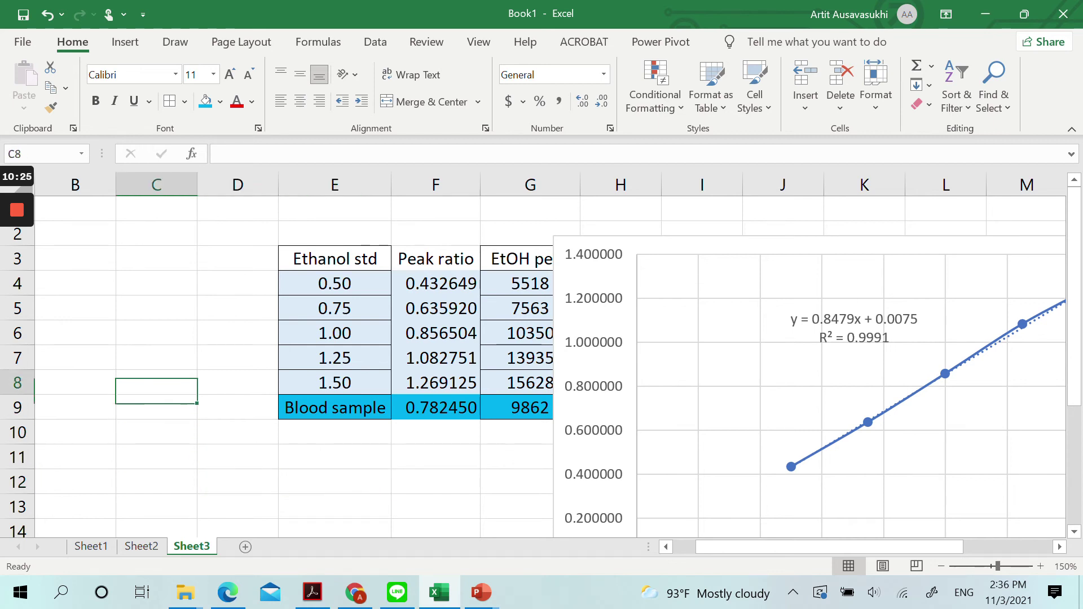
key(Up)
key(Left)
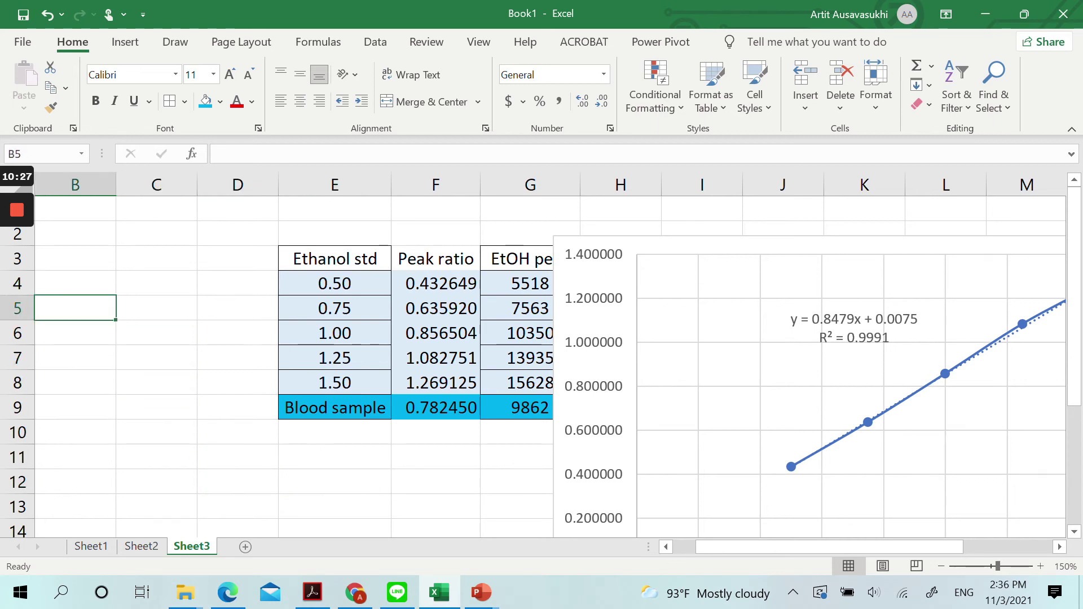
text(slope)
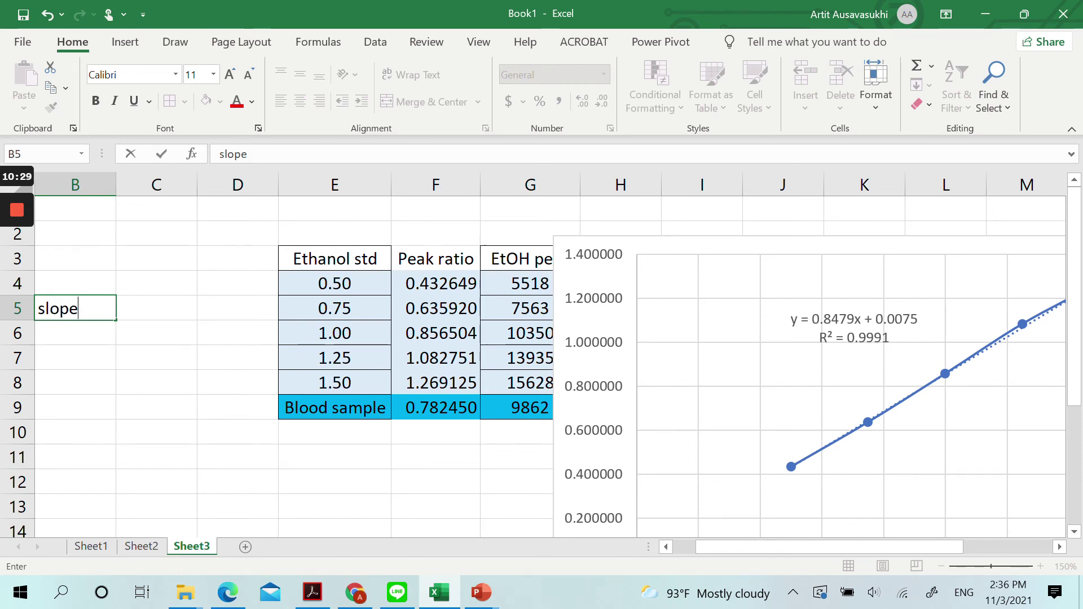
key(Tab)
text(0)
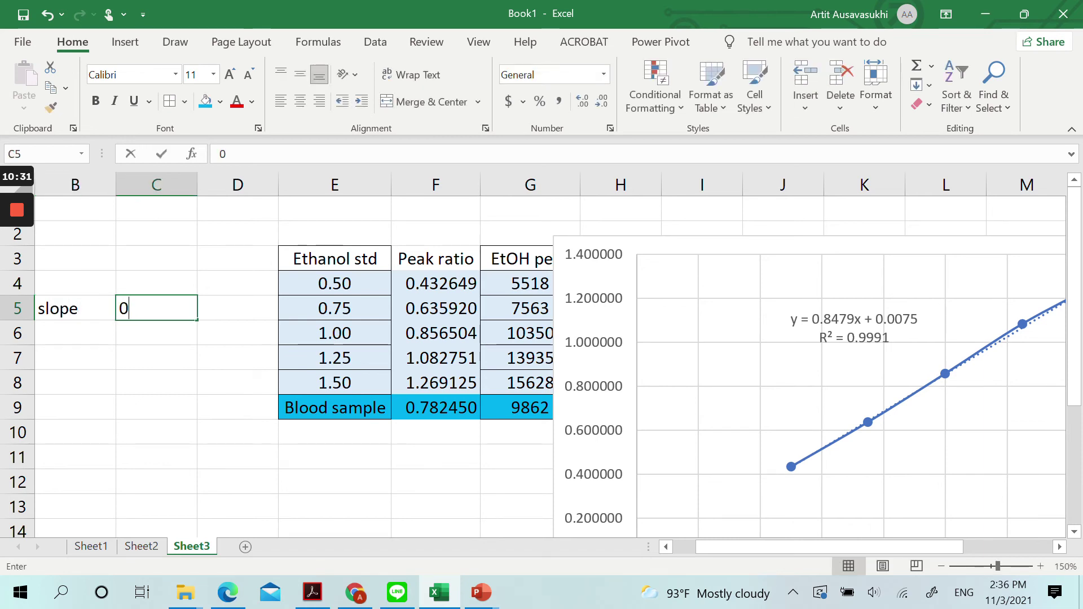
text(.8)
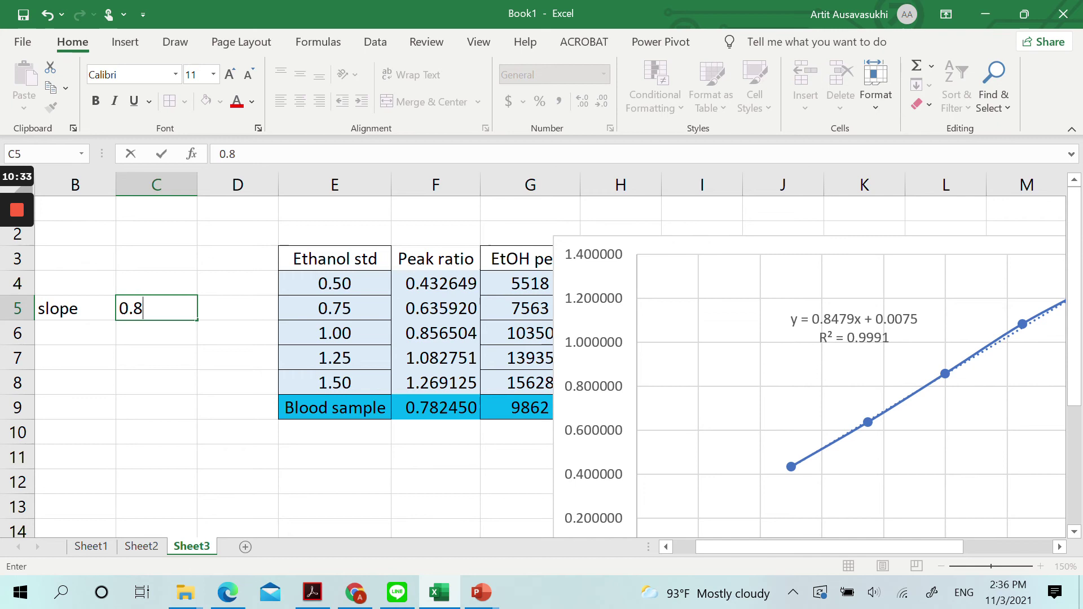
text(479)
Enter the label "intercept" in B6 and the trendline intercept 0.0075 in C6.
click(75, 332)
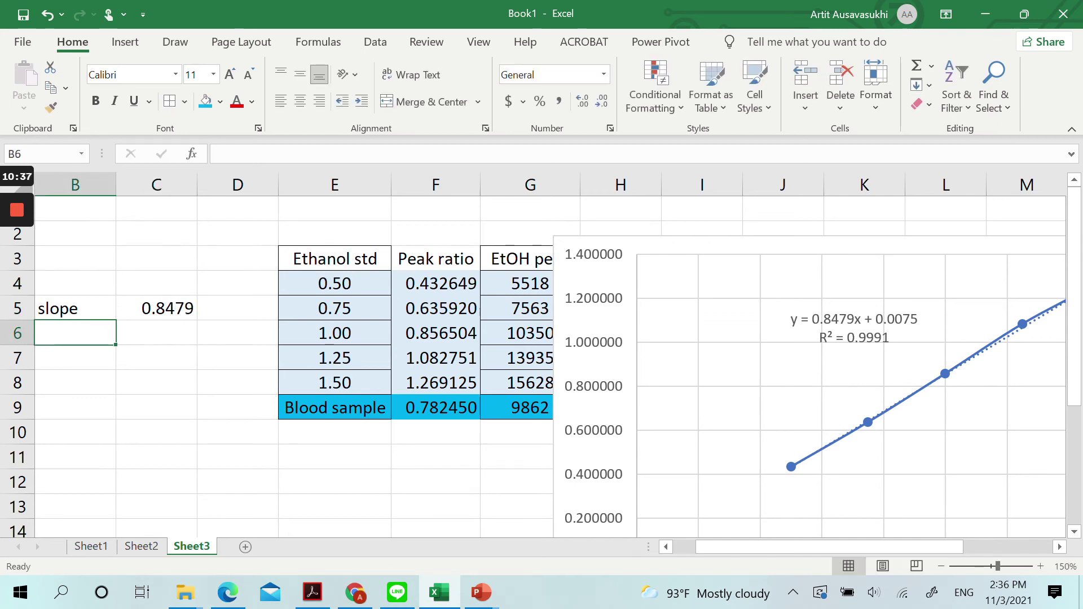
text(intercept)
key(Tab)
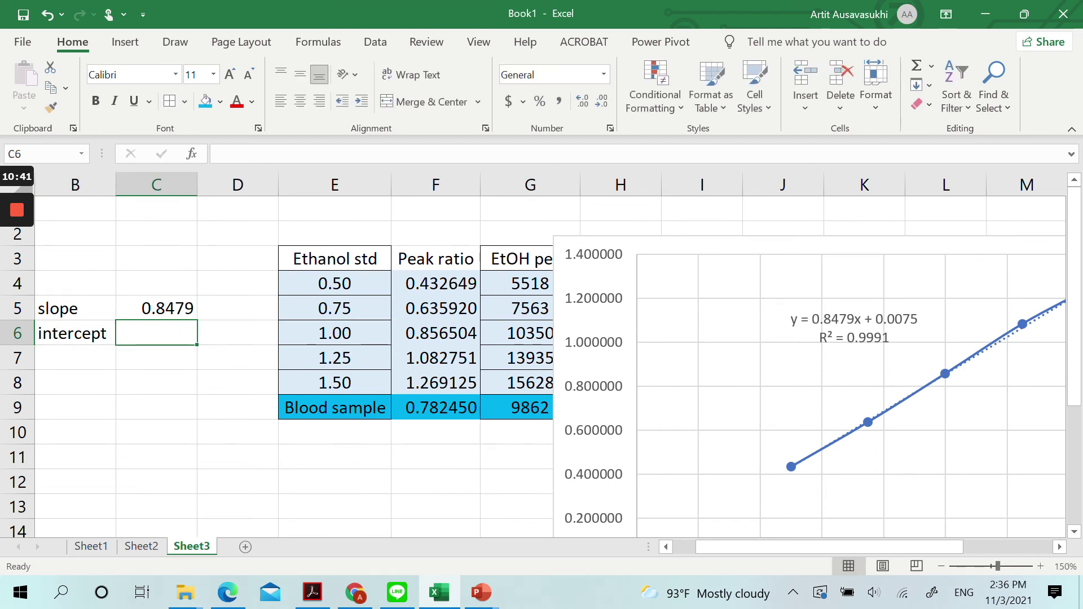
text(0)
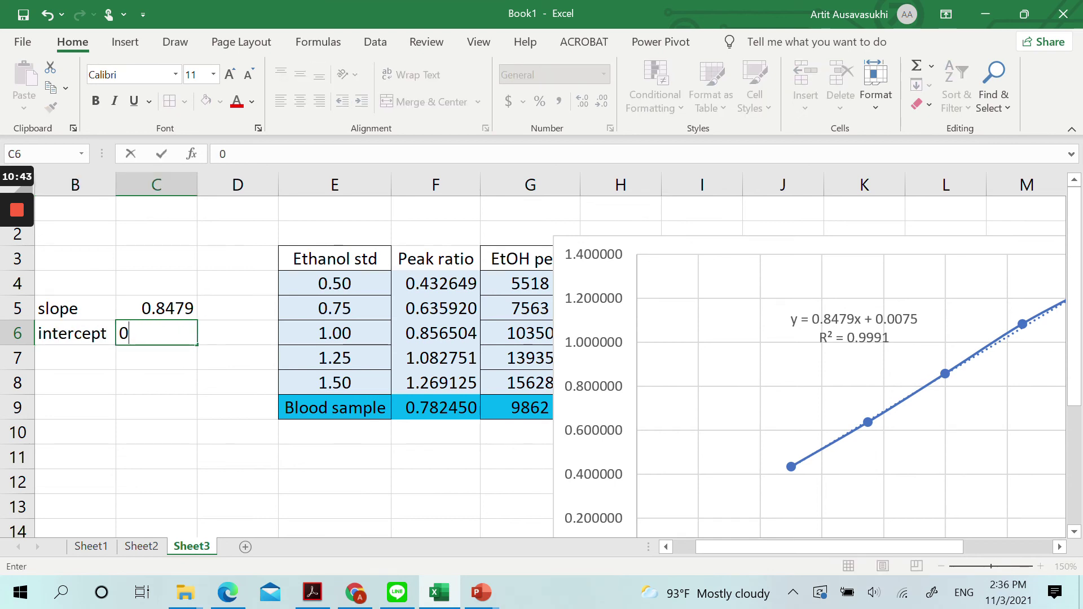
text(.0075)
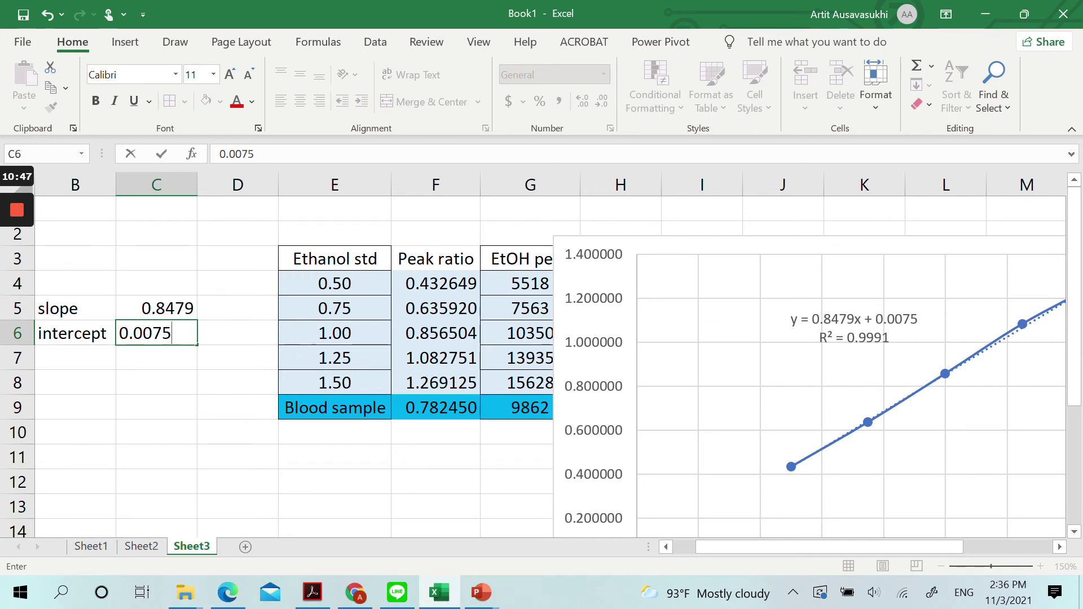
click(238, 432)
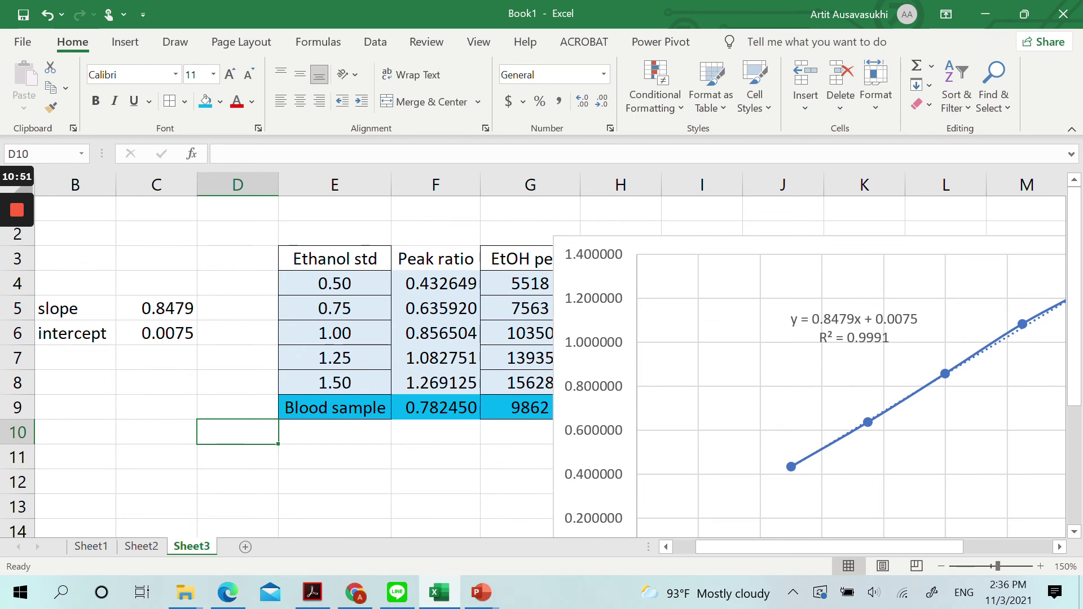
Enter the label "Peak ratio" in B8, below the intercept row.
click(85, 386)
text(r)
key(BackSpace)
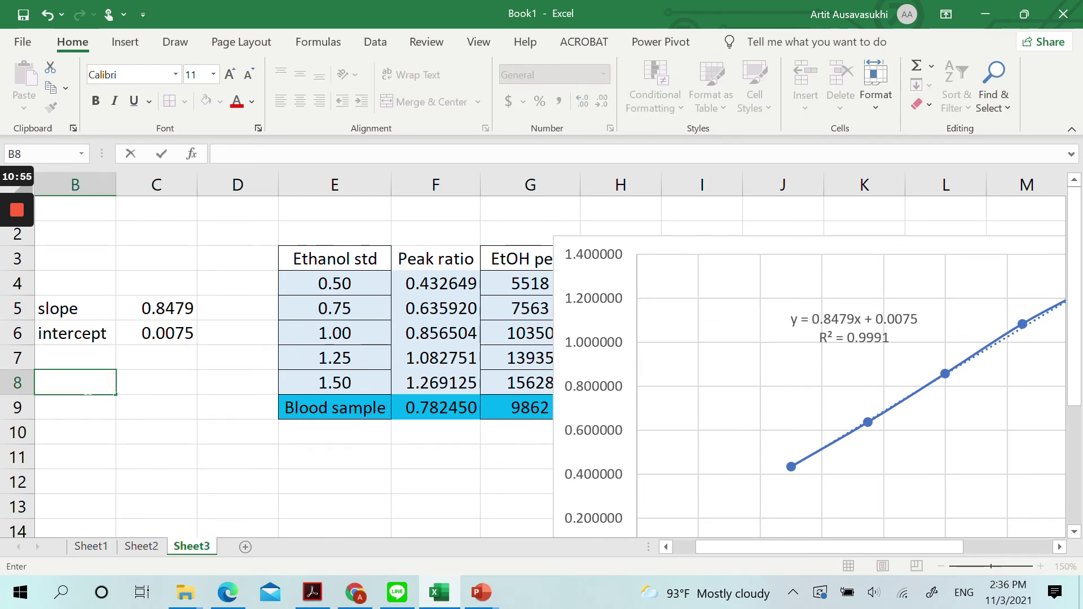
text(Peak ratio)
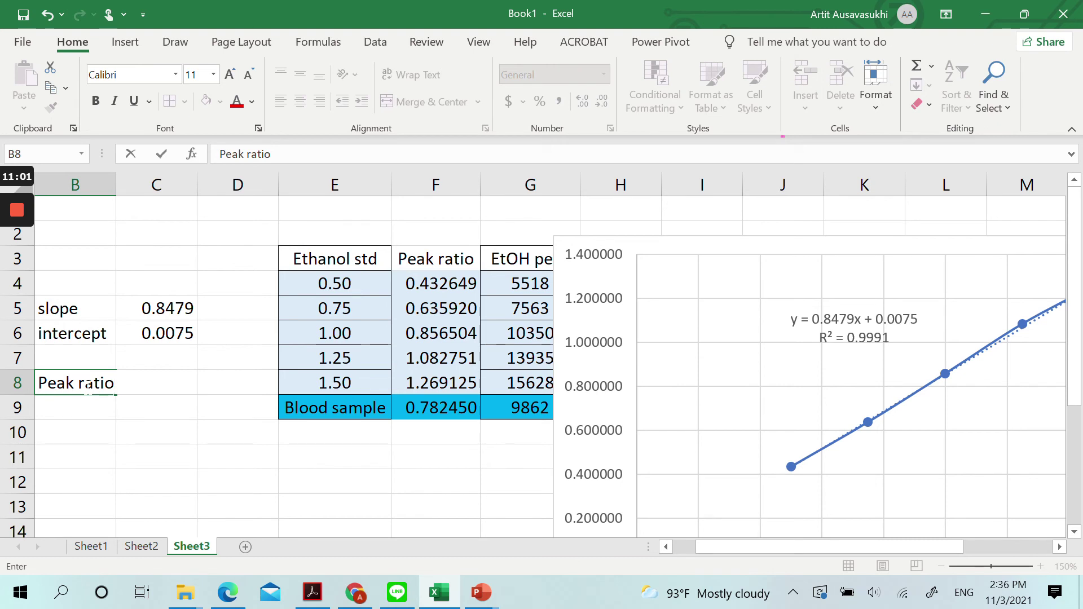
click(133, 424)
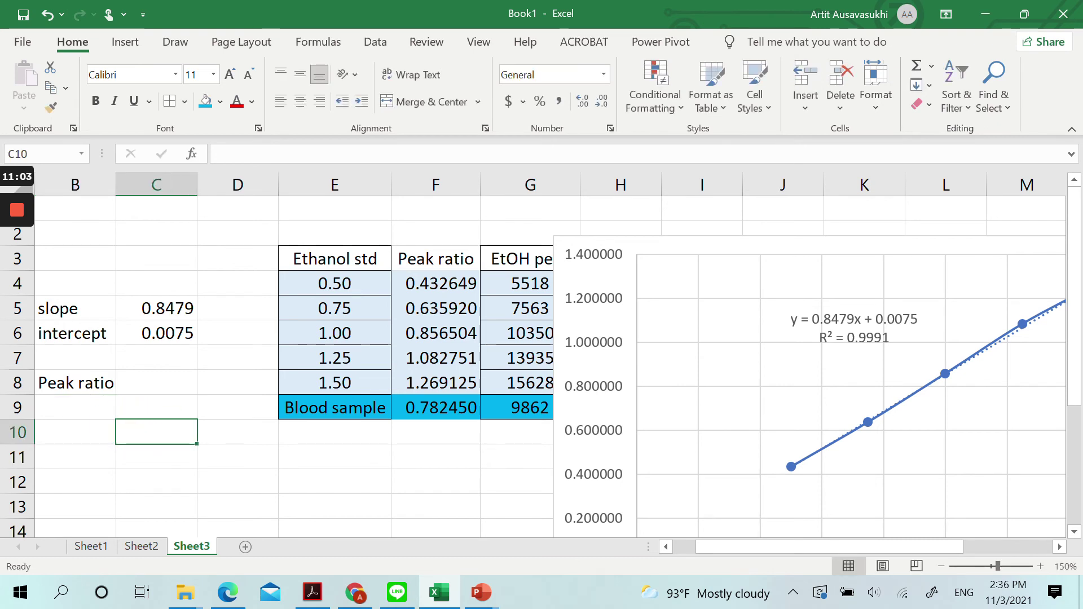
Move the chart aside so the EtOH peak column is uncovered, and check the blood sample's peak ratio formula in F9.
click(708, 248)
drag(748, 265, 880, 237)
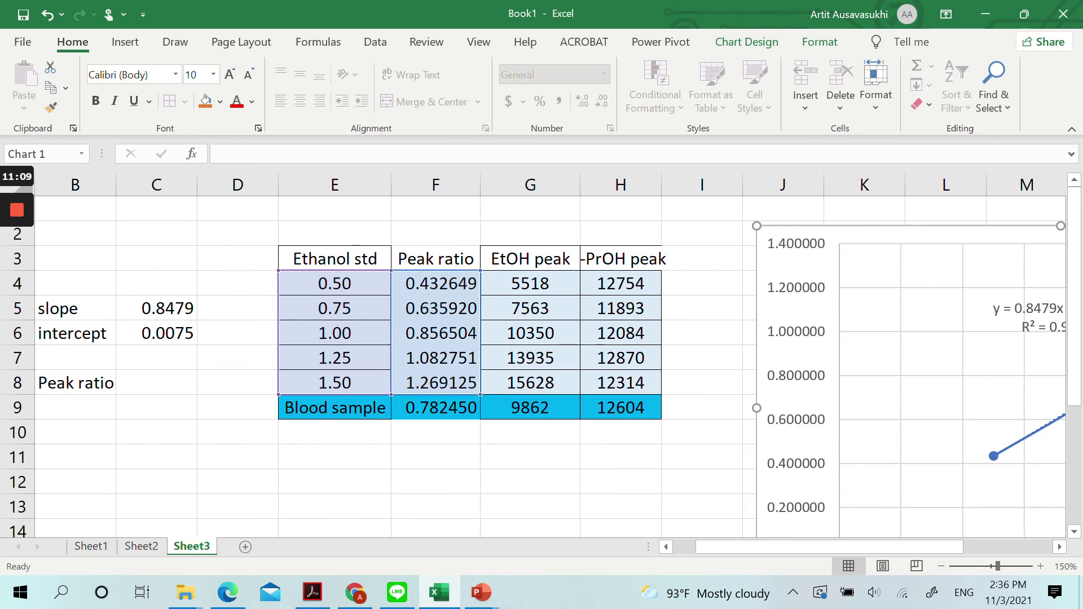
click(436, 407)
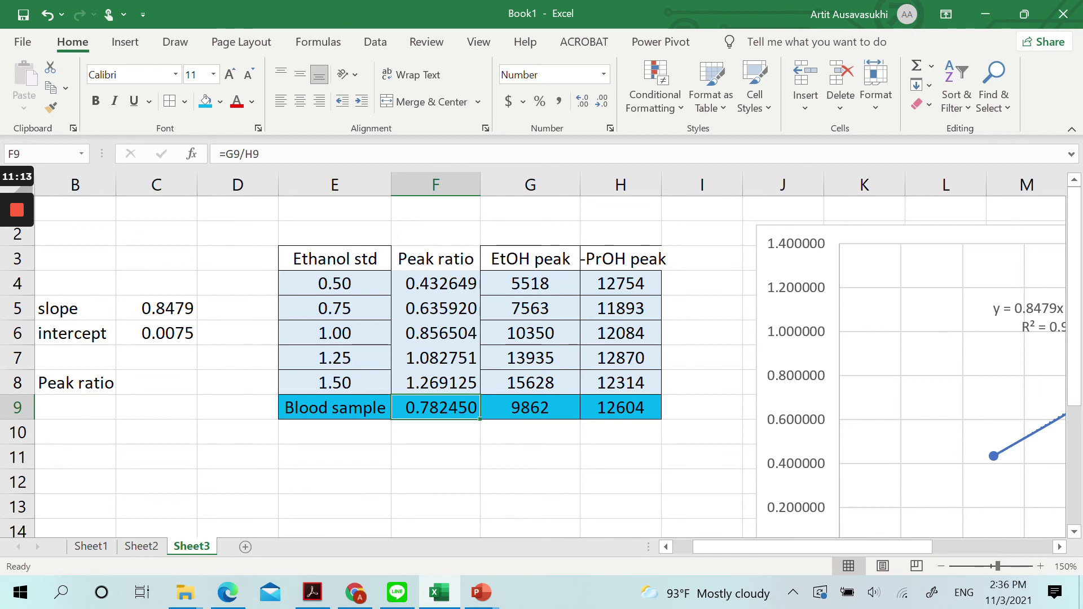
drag(958, 241, 835, 223)
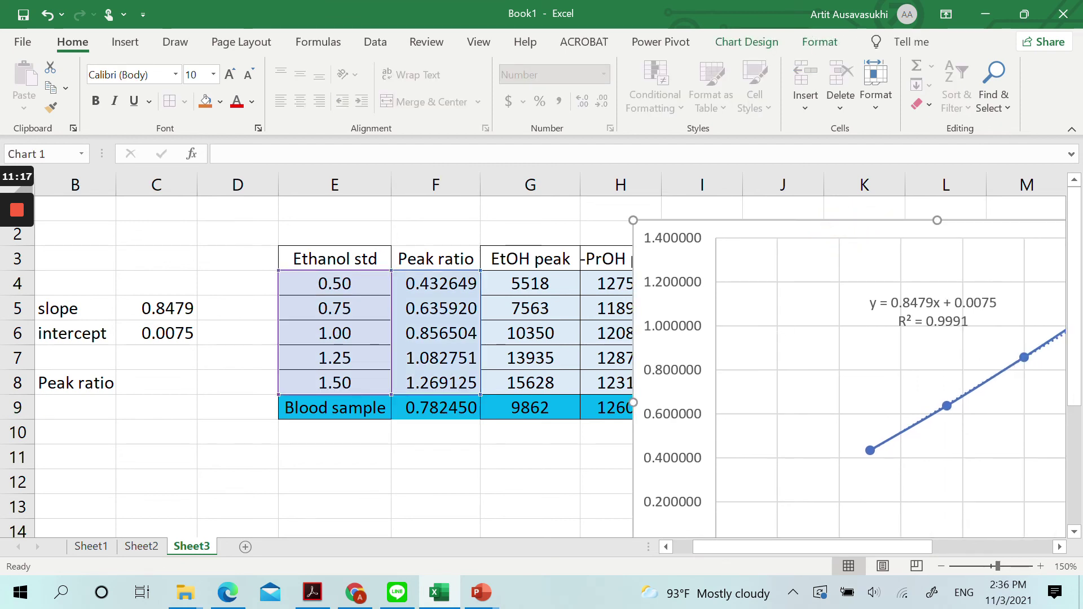
click(436, 383)
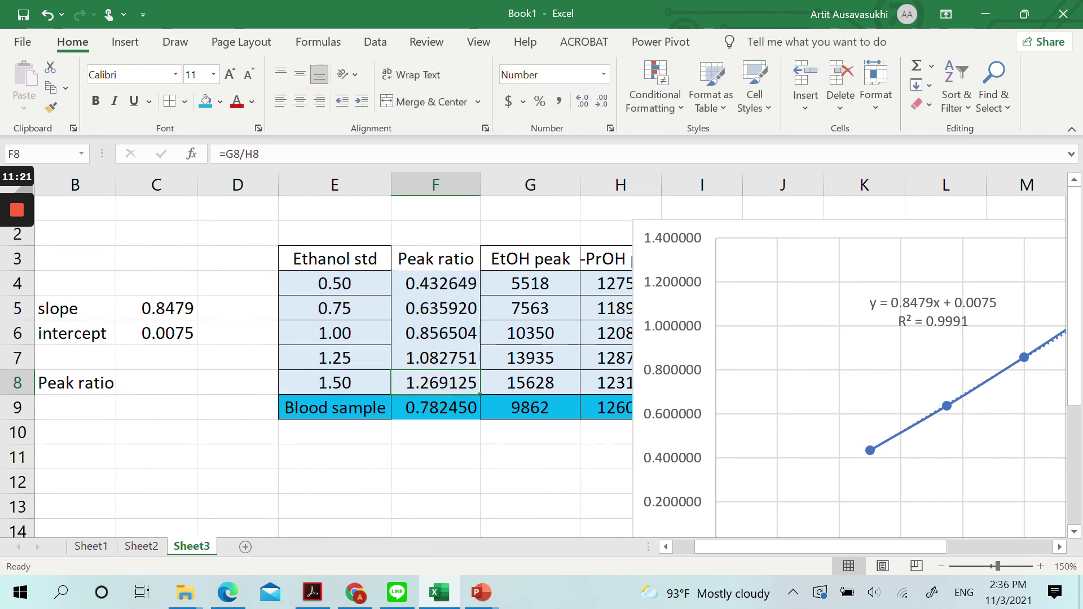
Link C8 to the blood sample's peak ratio with the formula =F9.
click(161, 381)
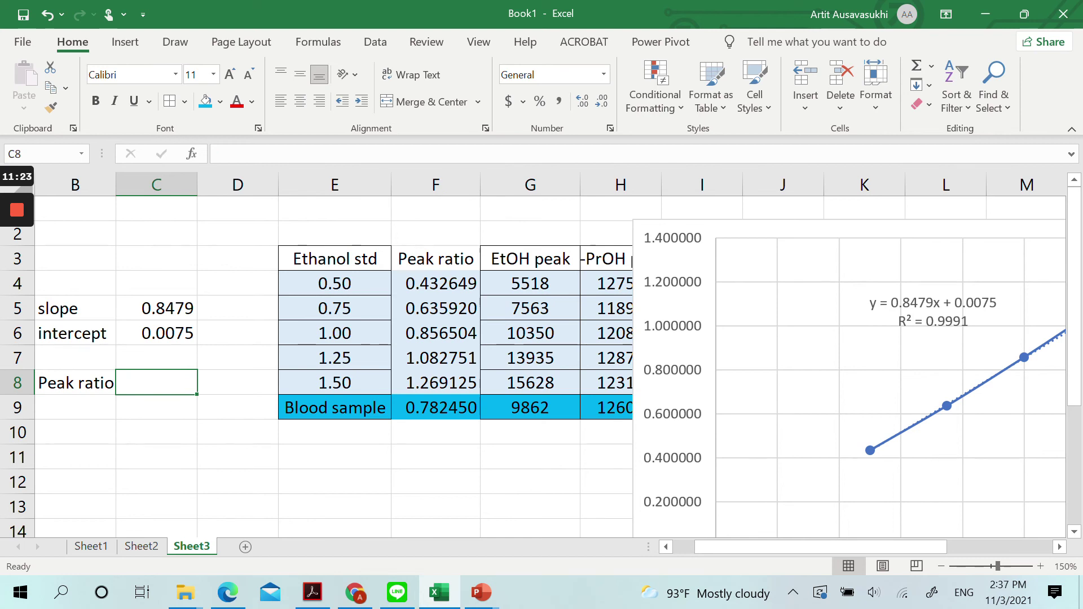
text(=)
click(417, 405)
key(Return)
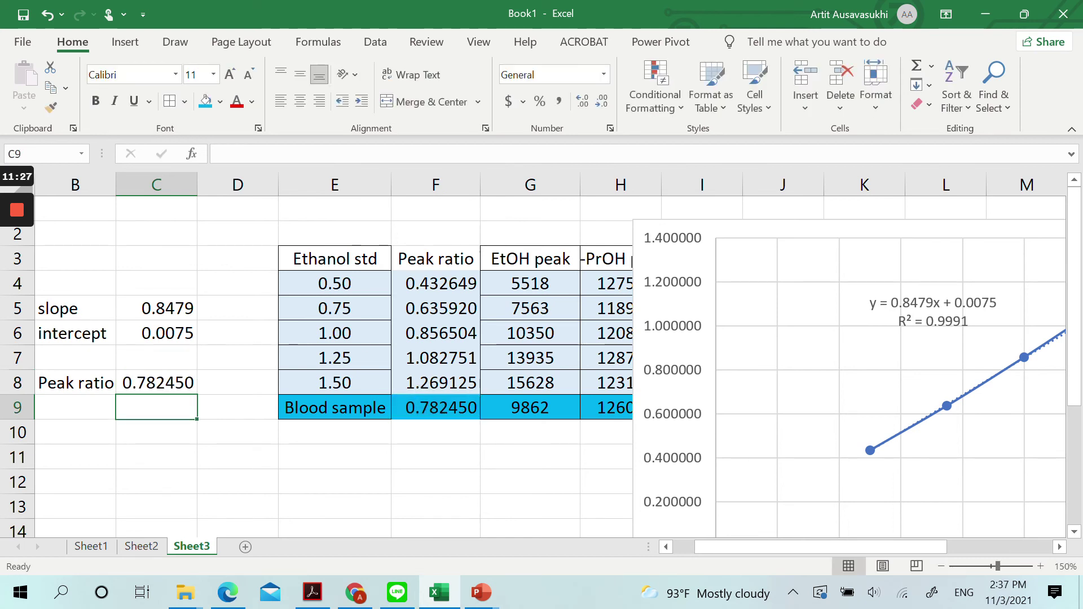
Enter the label "Sam conc." in B9 for the sample concentration.
double_click(75, 407)
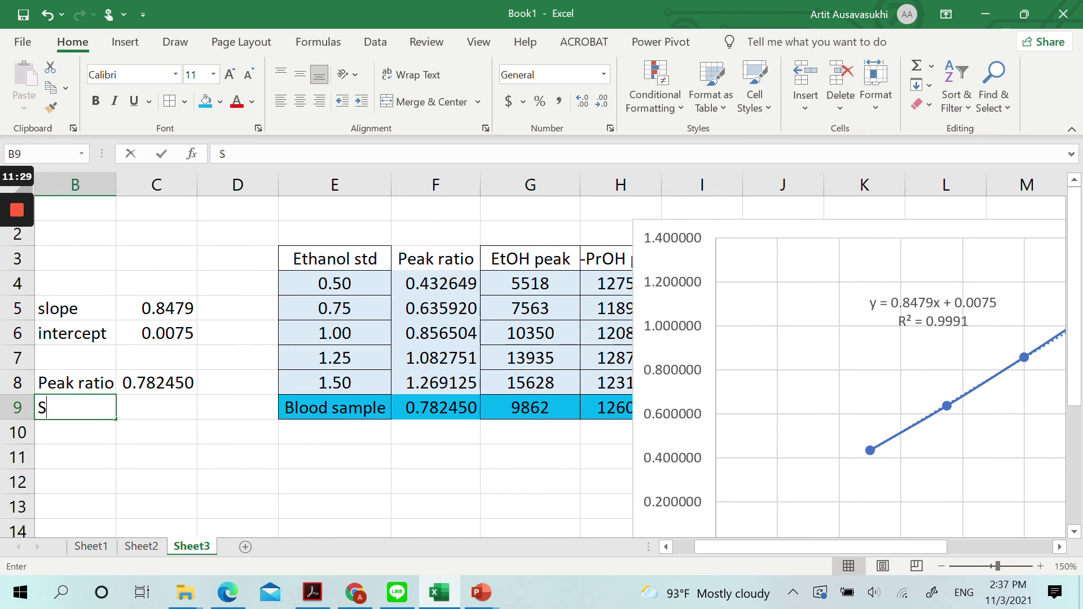
text(Sam)
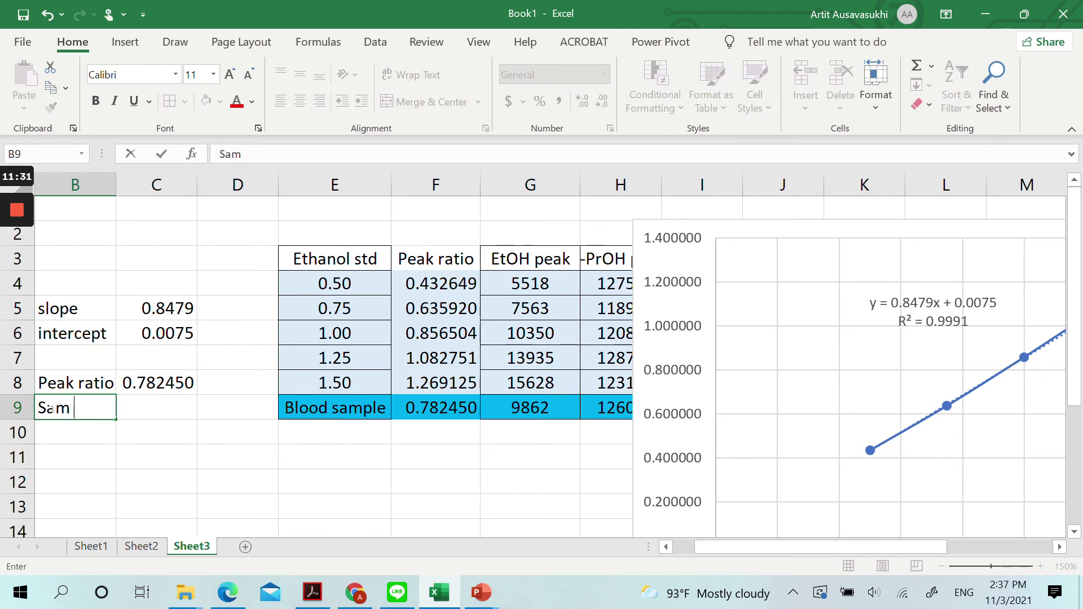
text( conc)
key(BackSpace)
text(nc.)
key(Tab)
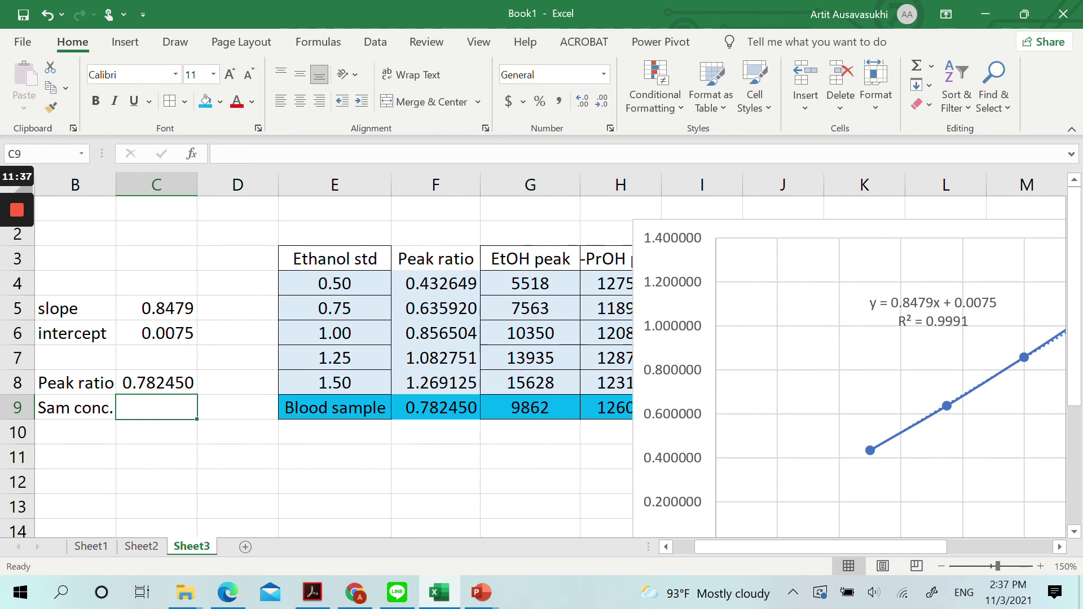
Calculate the sample concentration in C9 with the formula =(C8-C6)/C5.
text(=()
click(158, 382)
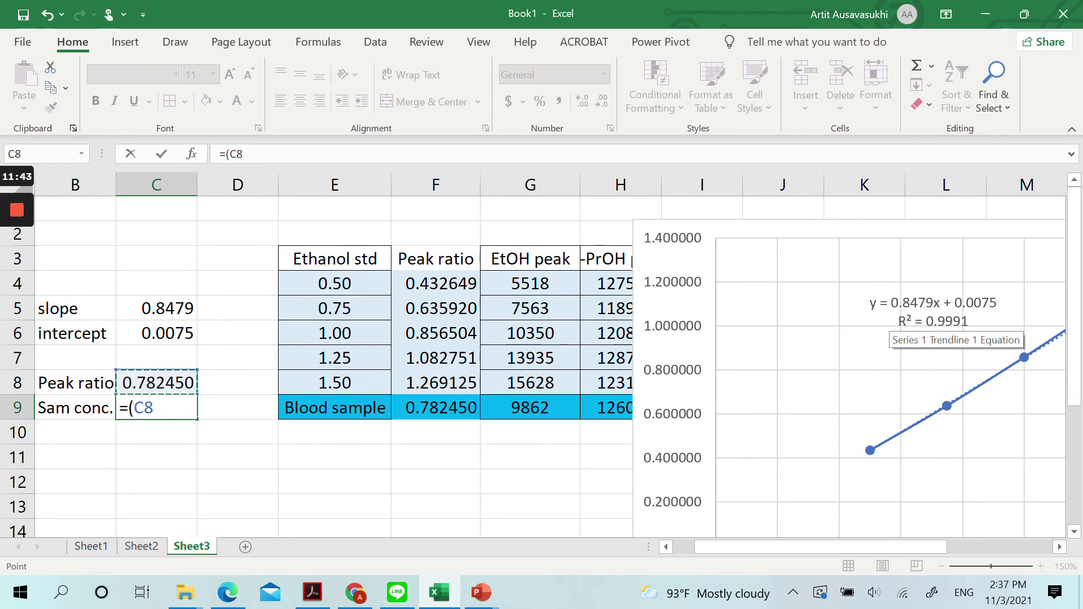
text(-)
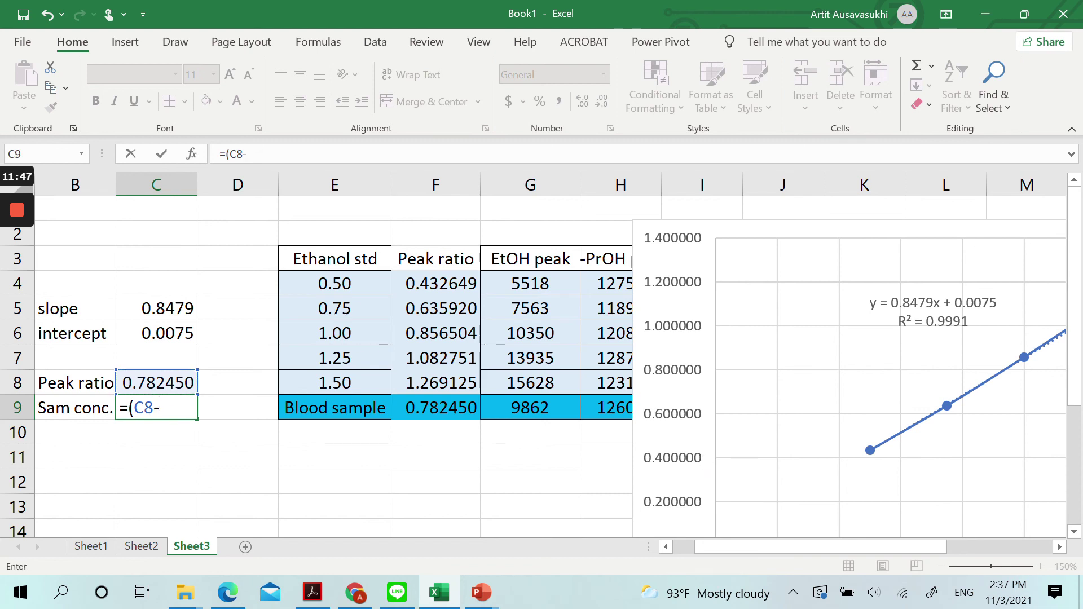
click(156, 333)
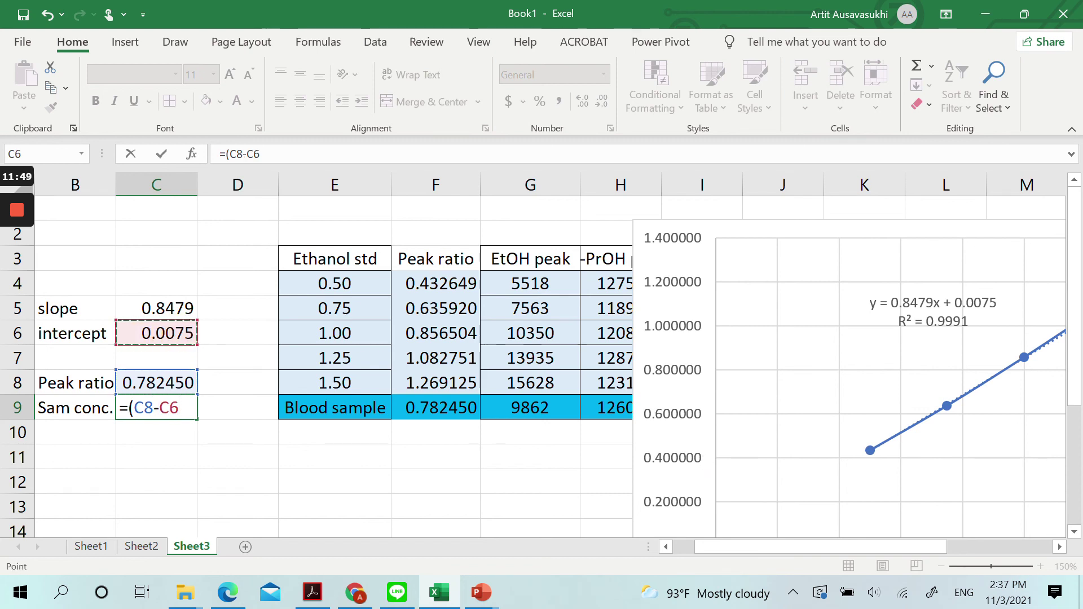
text()/)
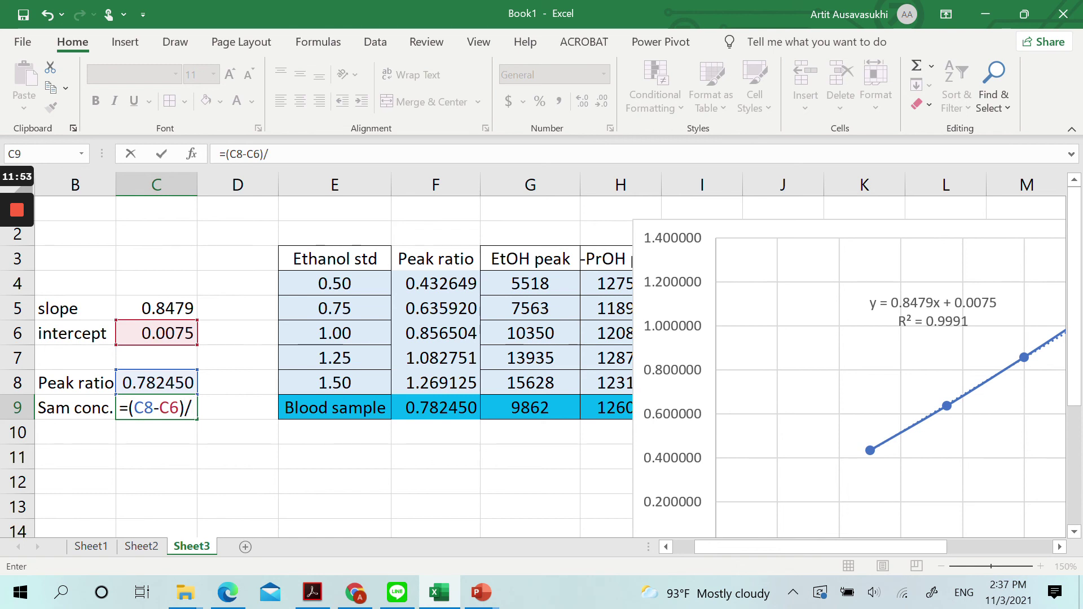
click(156, 308)
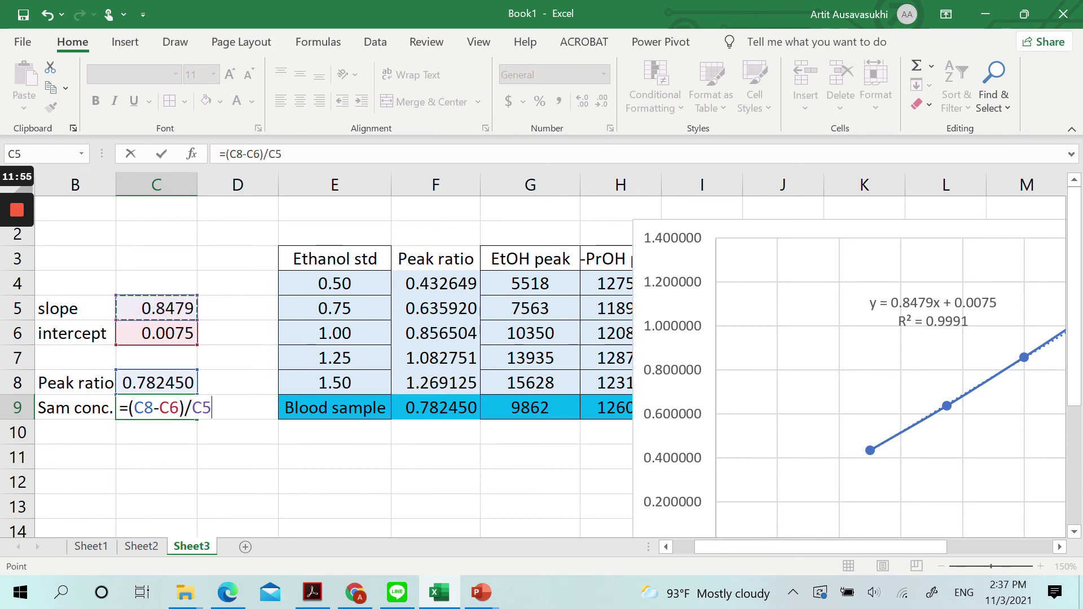
key(Return)
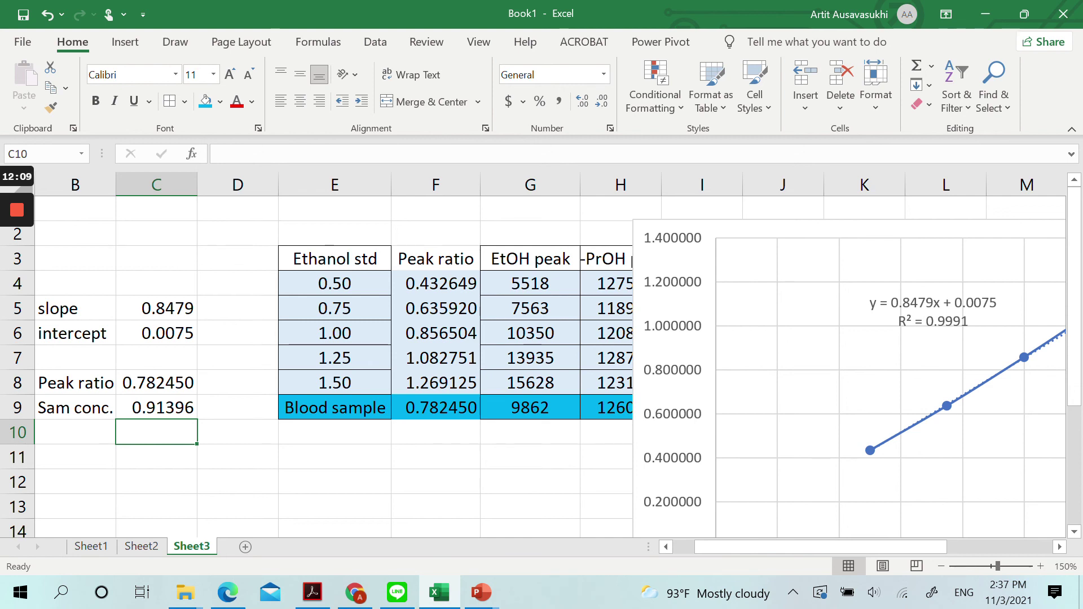
Widen column H to fit the i-PrOH peak heading, moving the chart off the column and then back beside the table.
drag(722, 229, 782, 216)
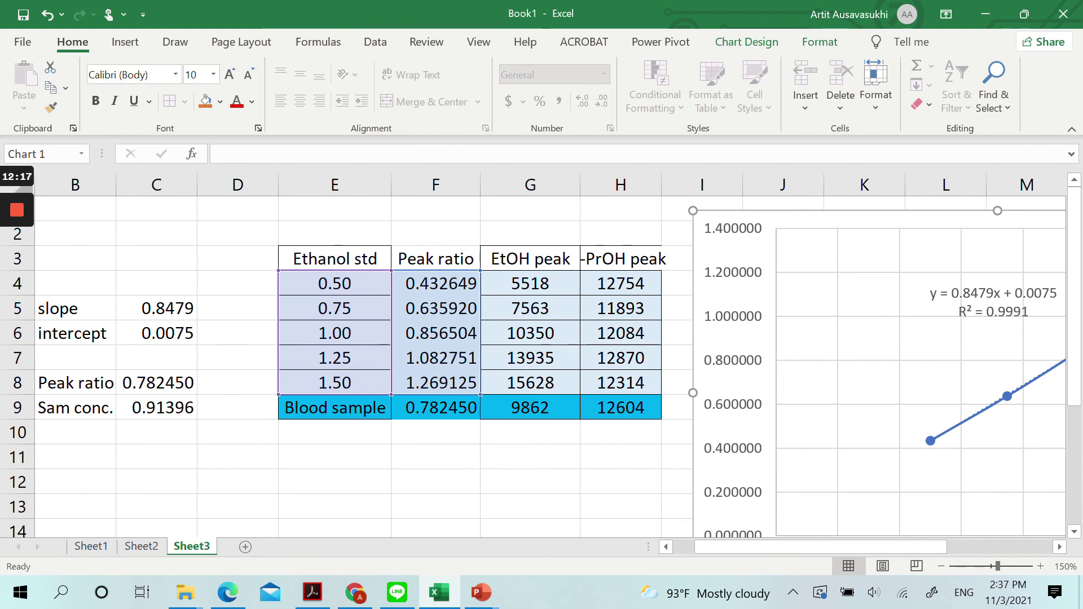
drag(661, 185, 676, 185)
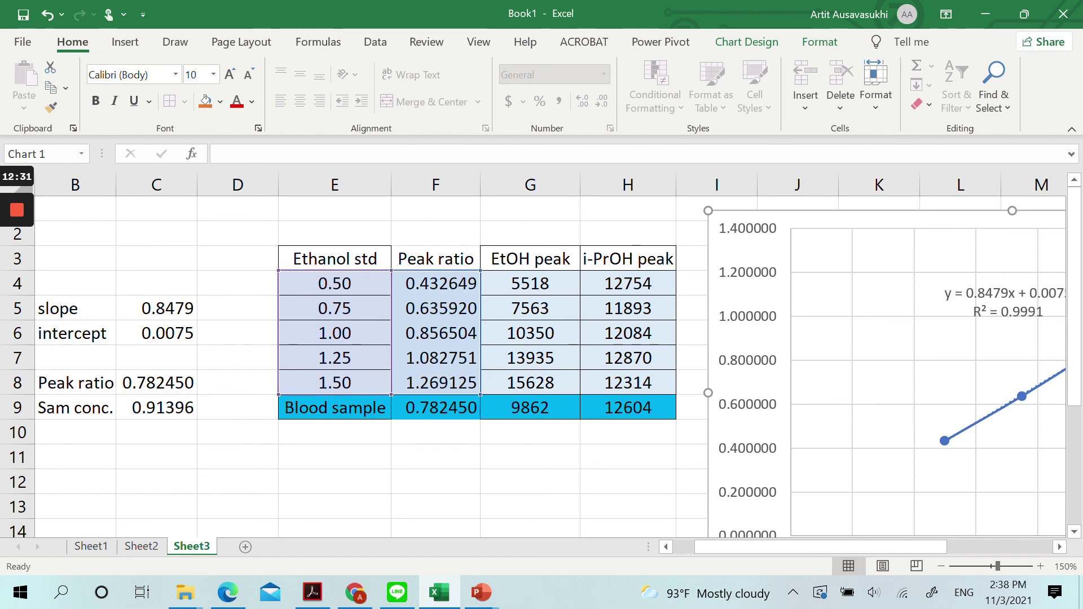
drag(872, 215, 773, 201)
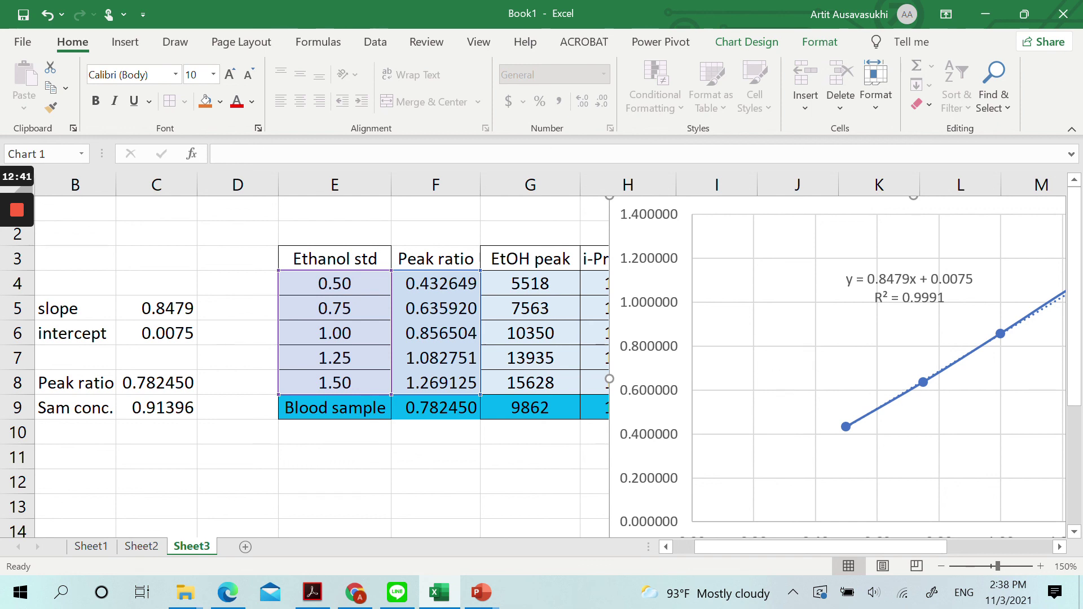
Examine the calibration chart's plotted points and axes, the blood sample's peak ratio in F9 and the concentration formula in C9.
click(847, 430)
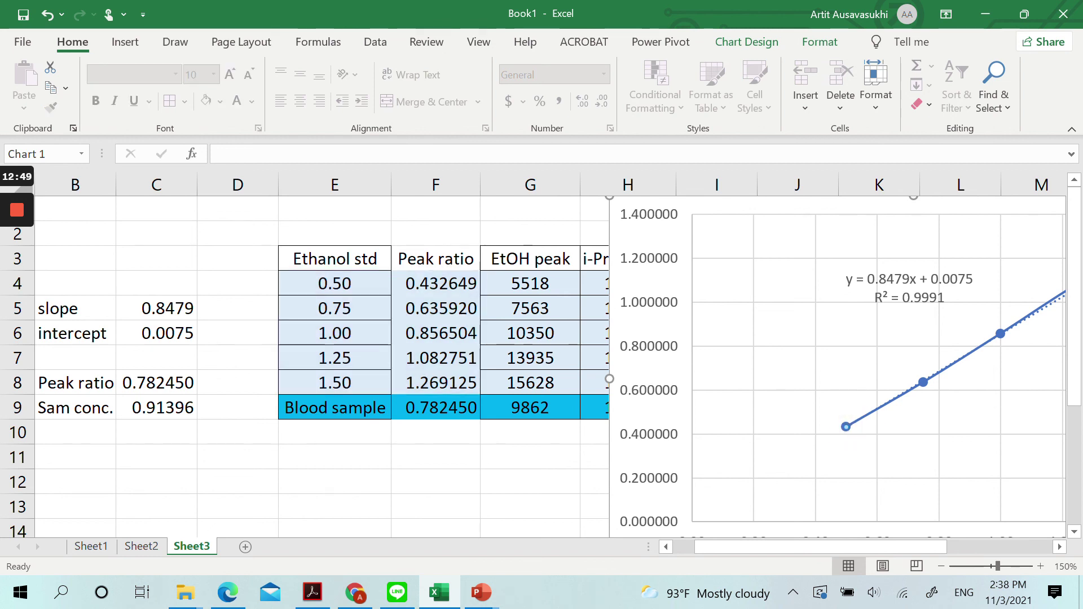
scroll(541, 361, down, 2)
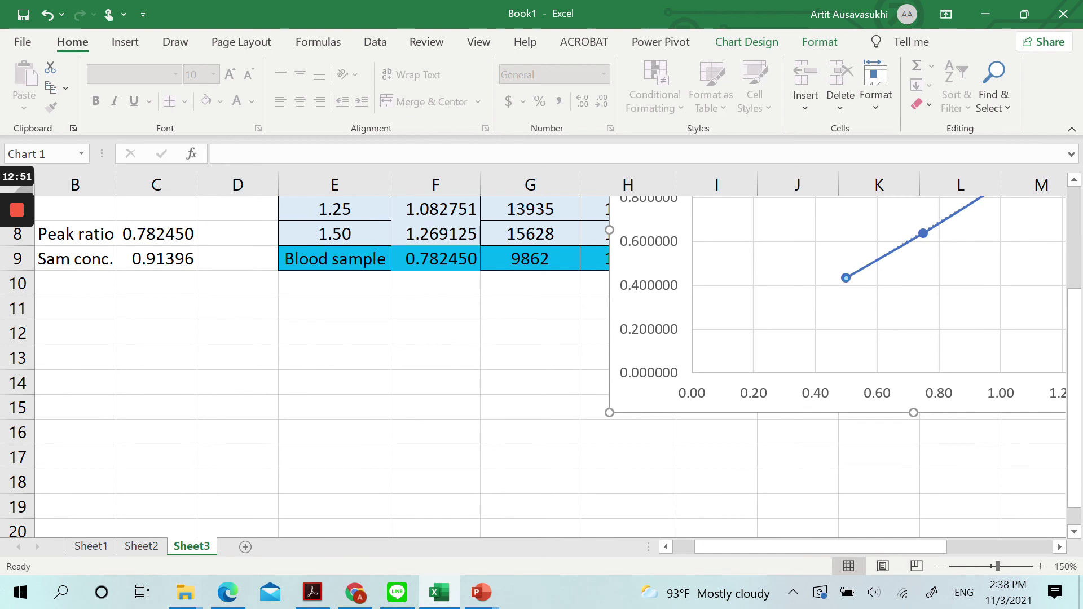
scroll(852, 378, up, 1)
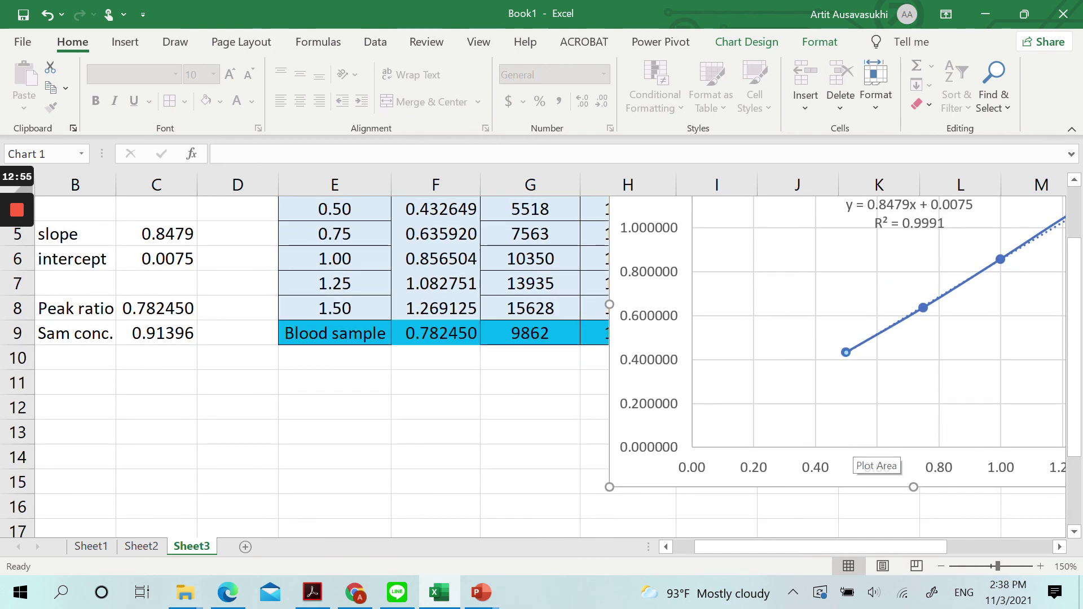
scroll(834, 413, up, 1)
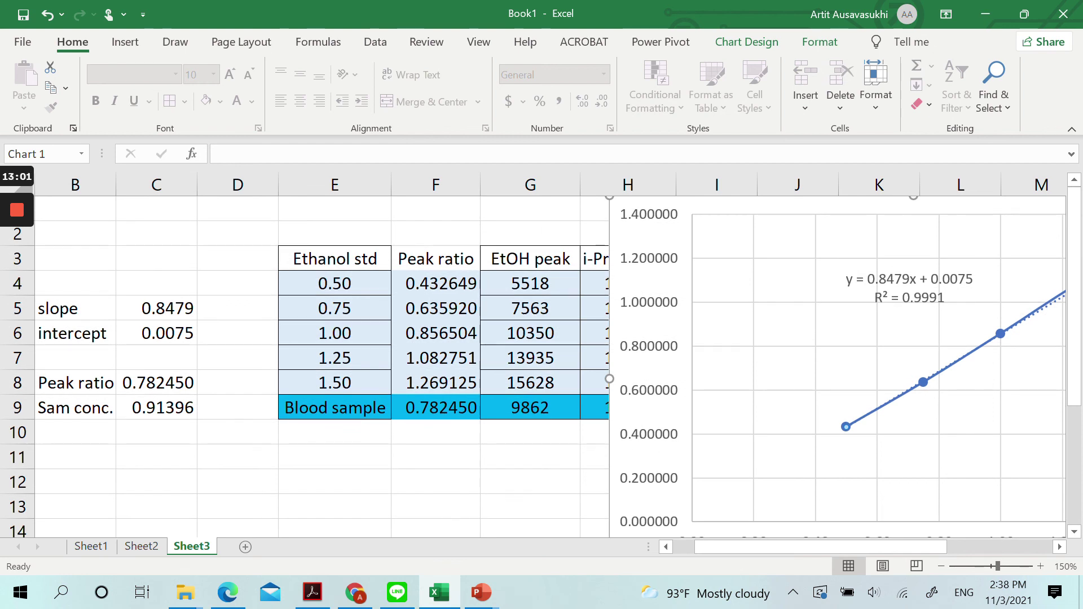
click(435, 407)
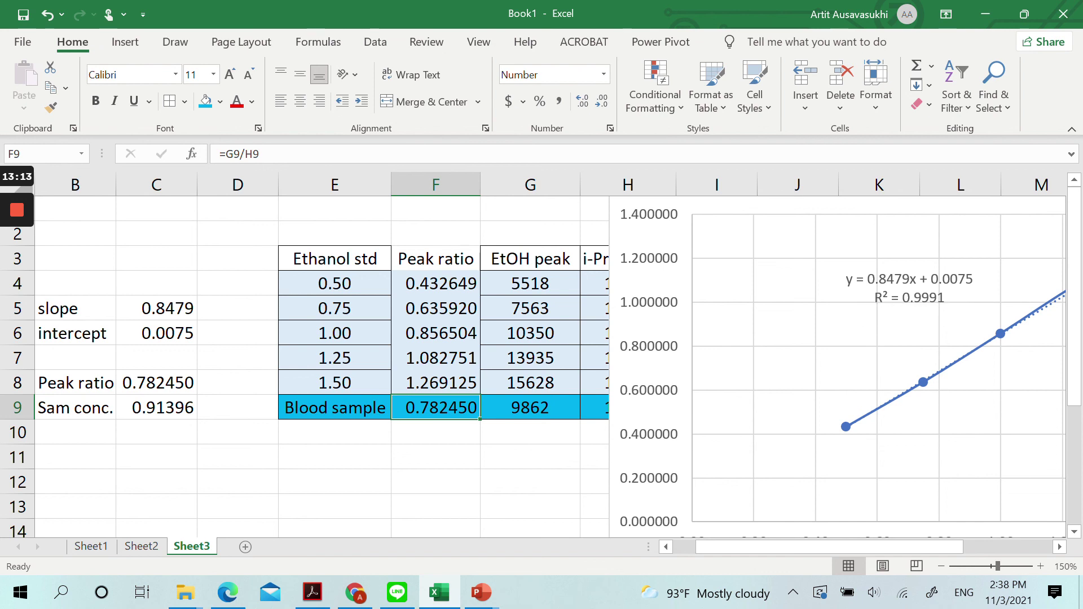
click(169, 407)
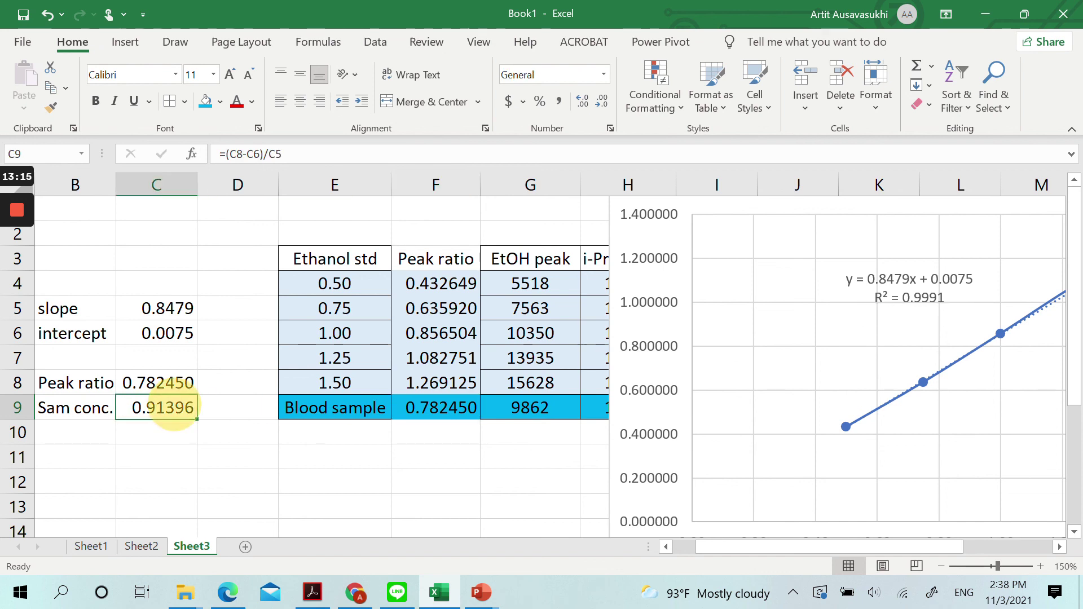
click(370, 160)
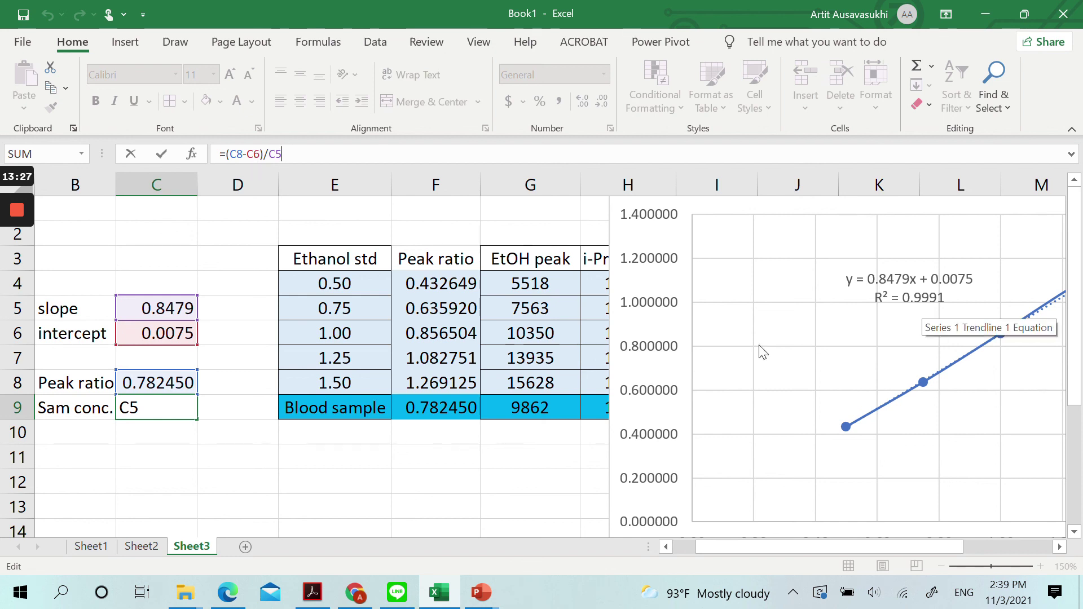
click(244, 438)
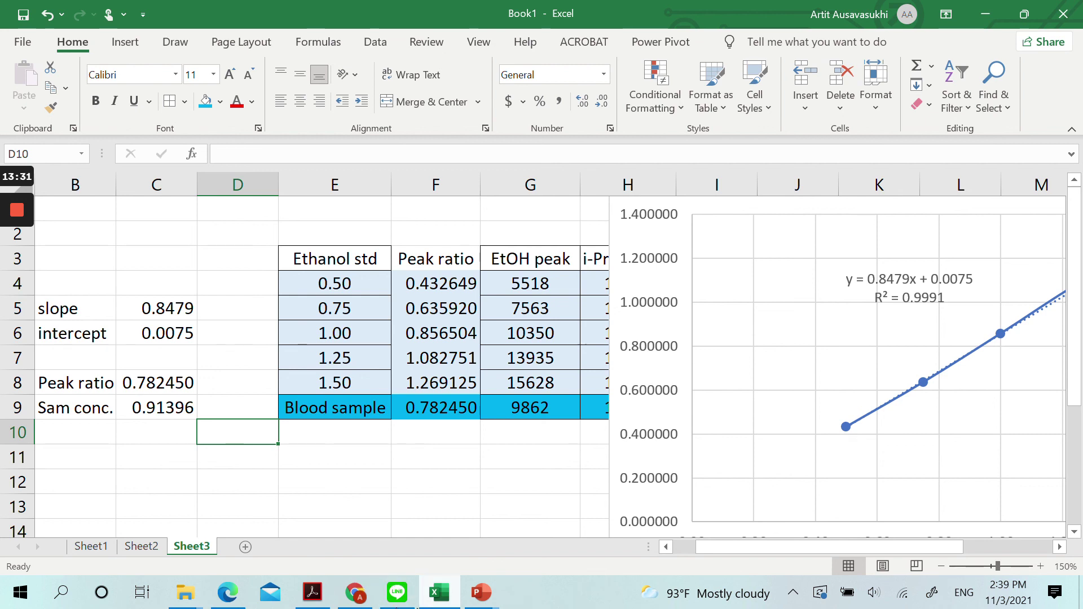
Switch to the PDF in Adobe Acrobat and compare its worked solution on pages 4 and 5, highlighting the calculated ethanol concentration.
click(313, 599)
scroll(643, 381, down, 8)
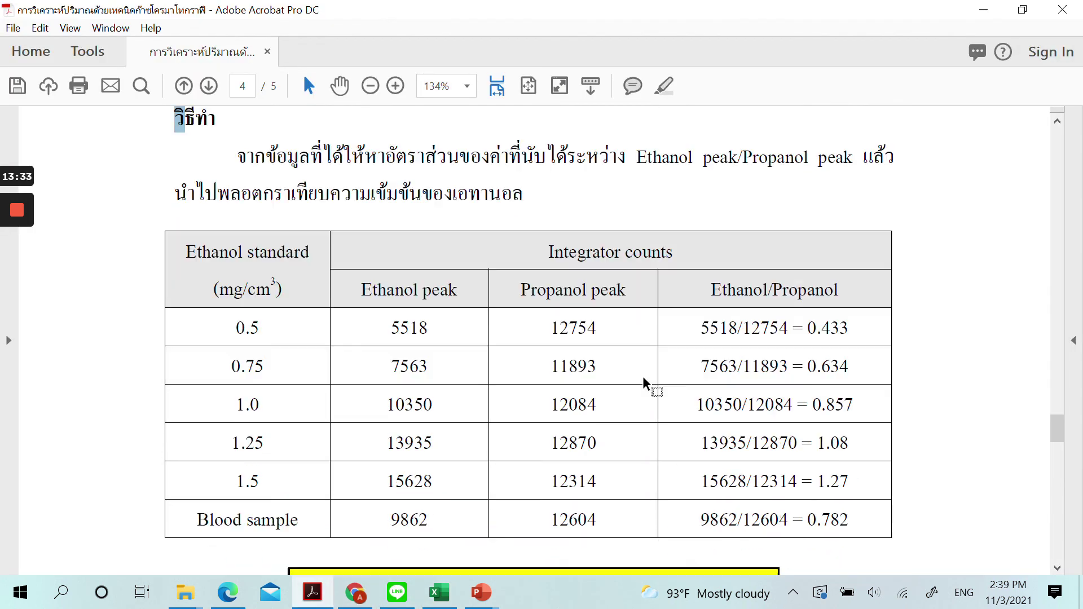
scroll(648, 382, down, 13)
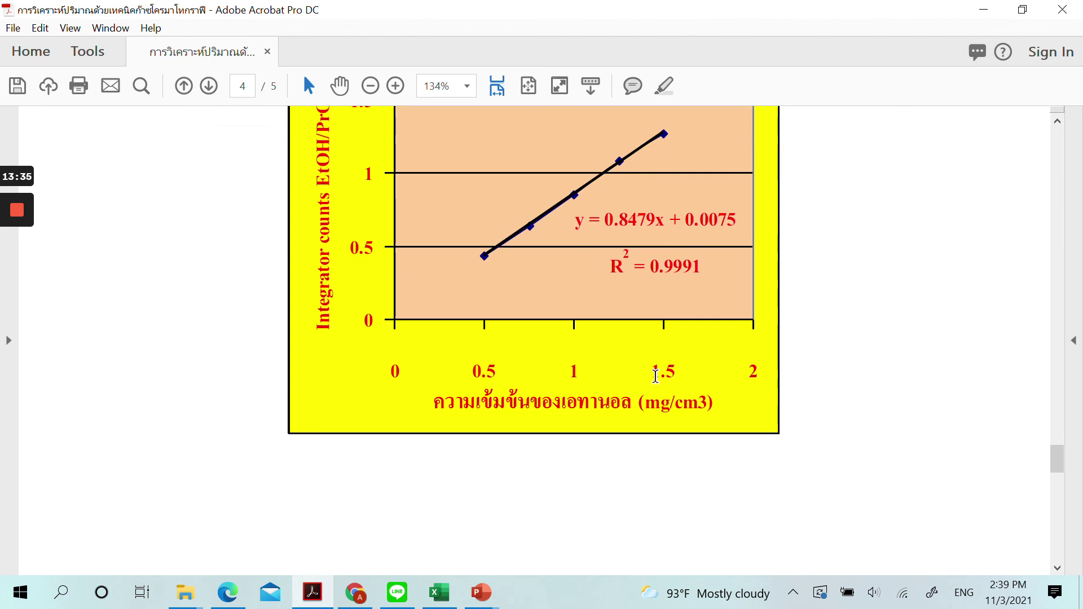
scroll(653, 378, down, 7)
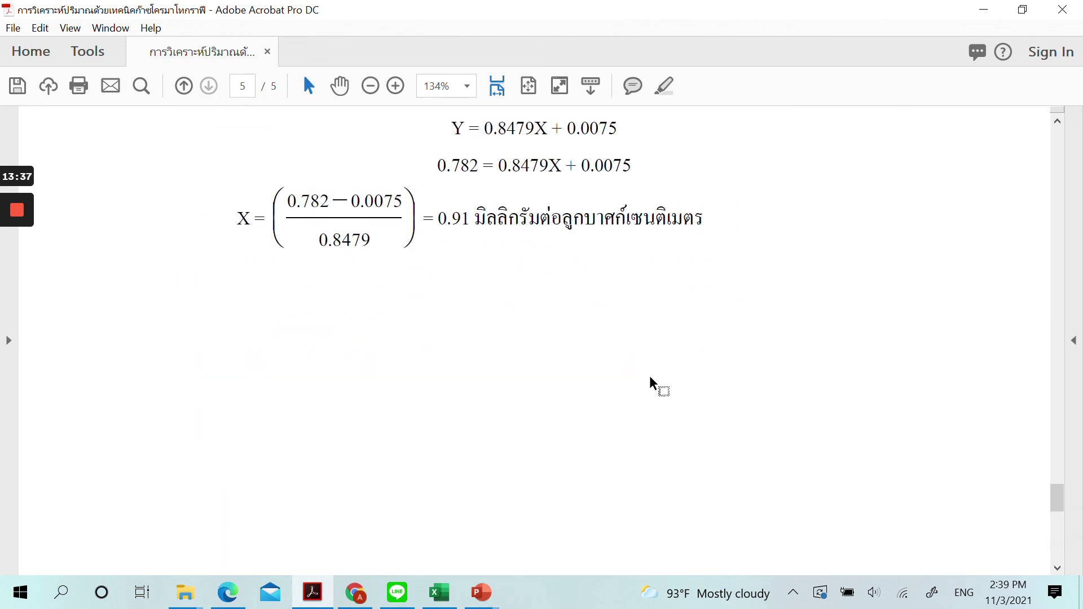
scroll(653, 383, up, 2)
drag(440, 222, 686, 224)
scroll(641, 406, up, 4)
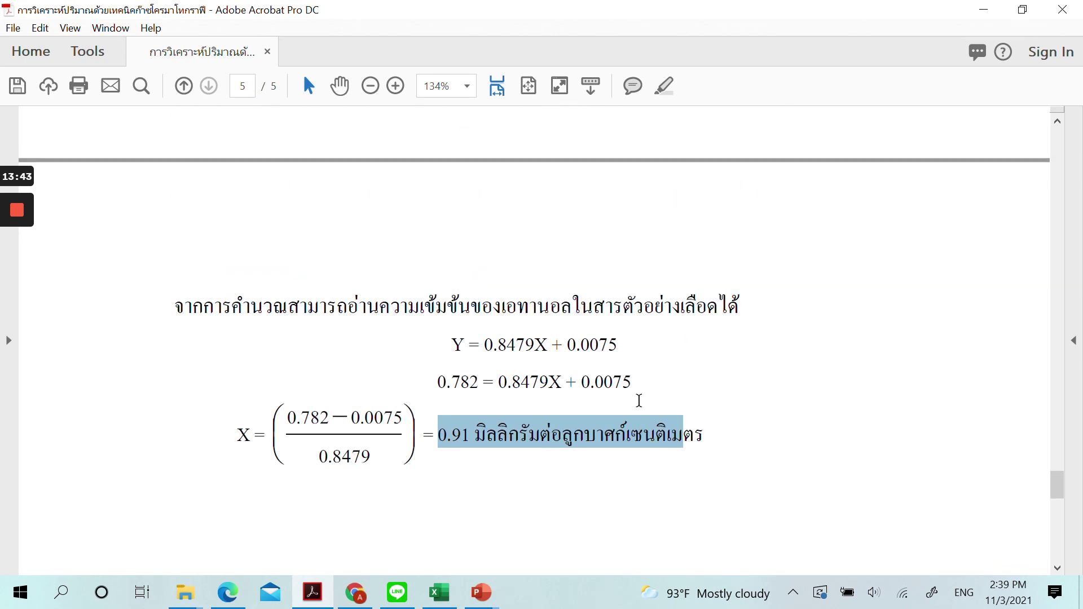